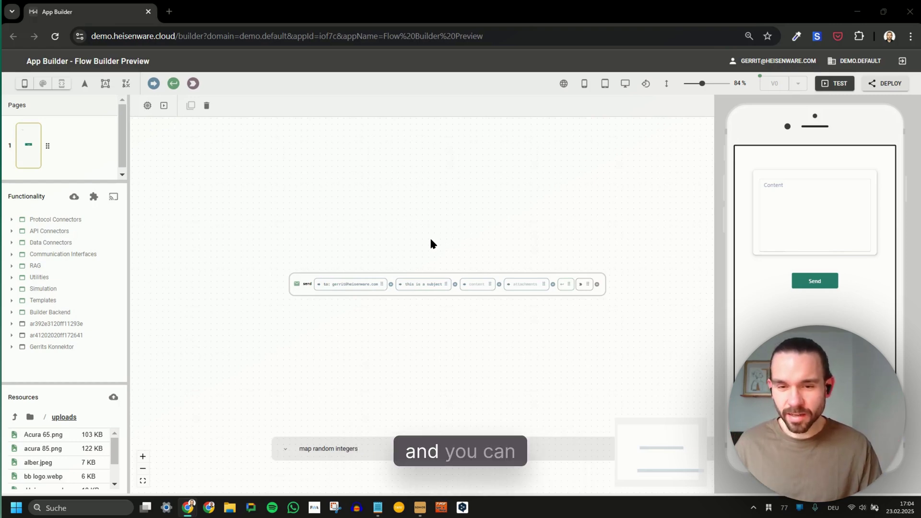
Survey the flow canvas horizontally, vertically and at different zoom levels to examine the email send function.
{"action": "scroll", "coordinate": [419, 235], "scroll_direction": "right", "scroll_amount": 1}
{"action": "scroll", "coordinate": [419, 236], "scroll_direction": "right", "scroll_amount": 2}
{"action": "scroll", "coordinate": [420, 240], "scroll_direction": "left", "scroll_amount": 3}
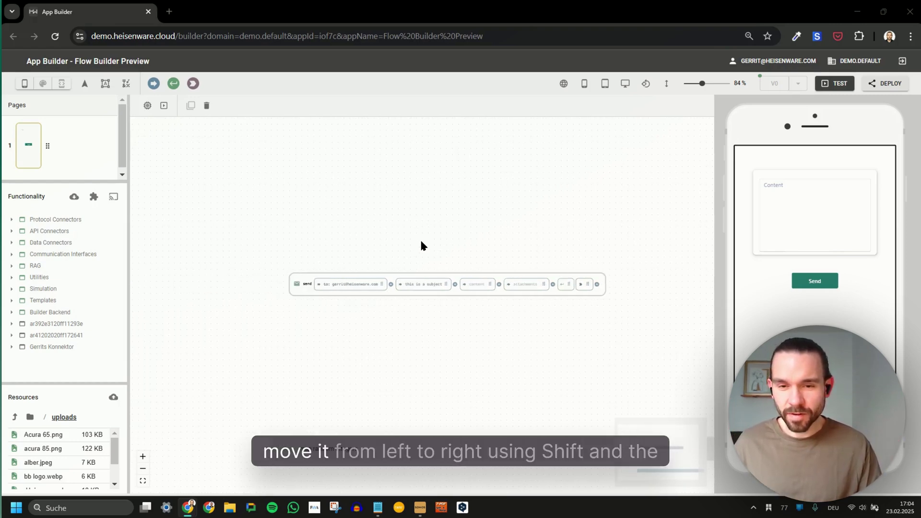
{"action": "scroll", "coordinate": [420, 242], "scroll_direction": "right", "scroll_amount": 3}
{"action": "scroll", "coordinate": [421, 245], "scroll_direction": "left", "scroll_amount": 2}
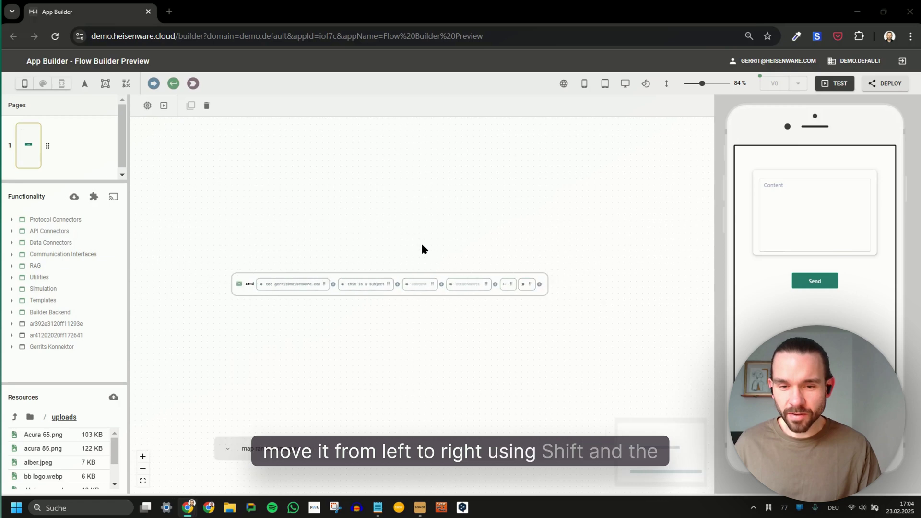
{"action": "scroll", "coordinate": [422, 247], "scroll_direction": "down", "scroll_amount": 1}
{"action": "scroll", "coordinate": [423, 249], "scroll_direction": "down", "scroll_amount": 2}
{"action": "scroll", "coordinate": [424, 256], "scroll_direction": "up", "scroll_amount": 3}
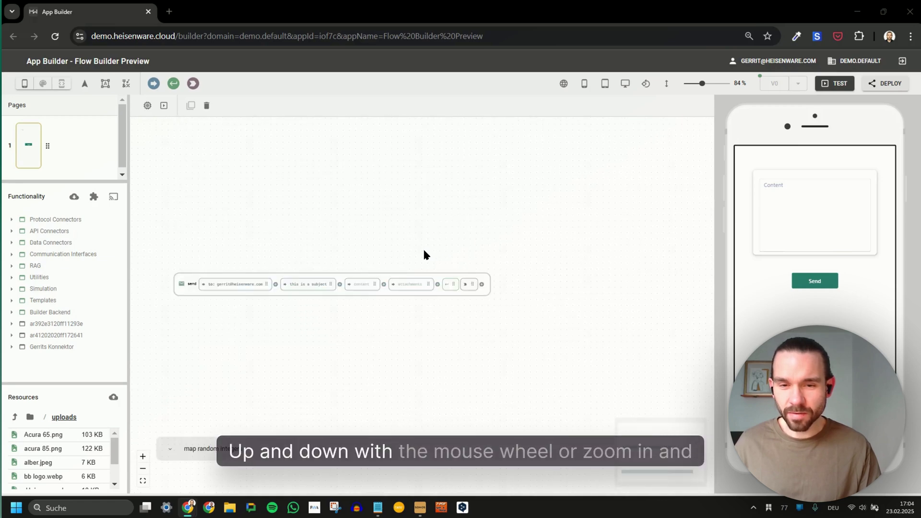
{"action": "scroll", "coordinate": [172, 294], "scroll_direction": "up", "scroll_amount": 2}
{"action": "scroll", "coordinate": [202, 288], "scroll_direction": "down", "scroll_amount": 3}
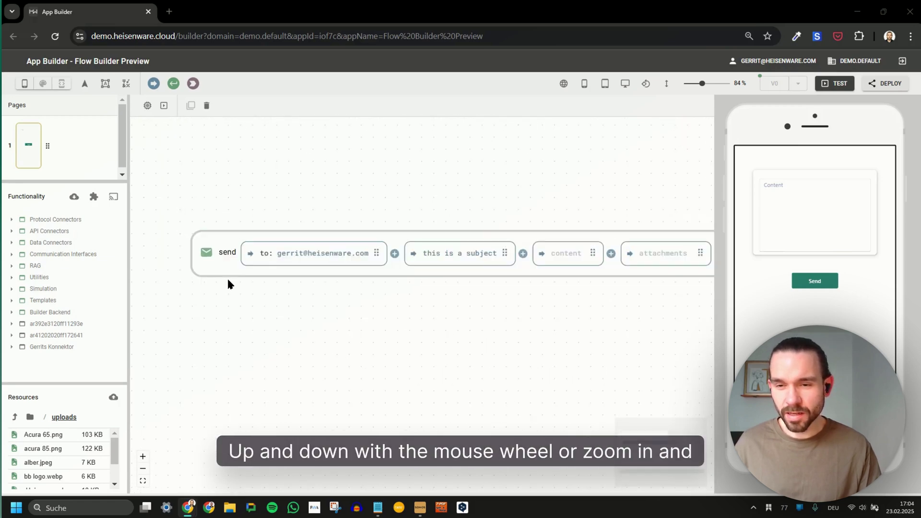
{"action": "scroll", "coordinate": [250, 290], "scroll_direction": "up", "scroll_amount": 1}
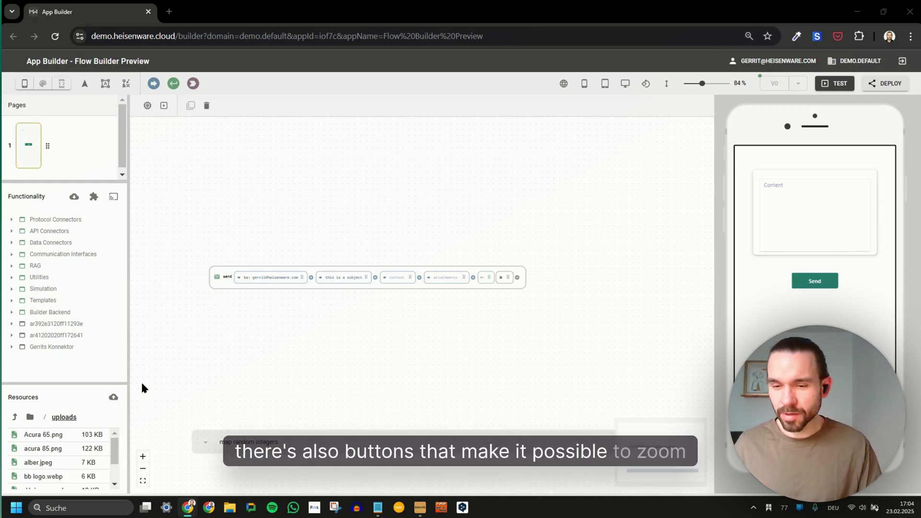
{"action": "left_click_drag", "start_coordinate": [216, 315], "coordinate": [249, 362]}
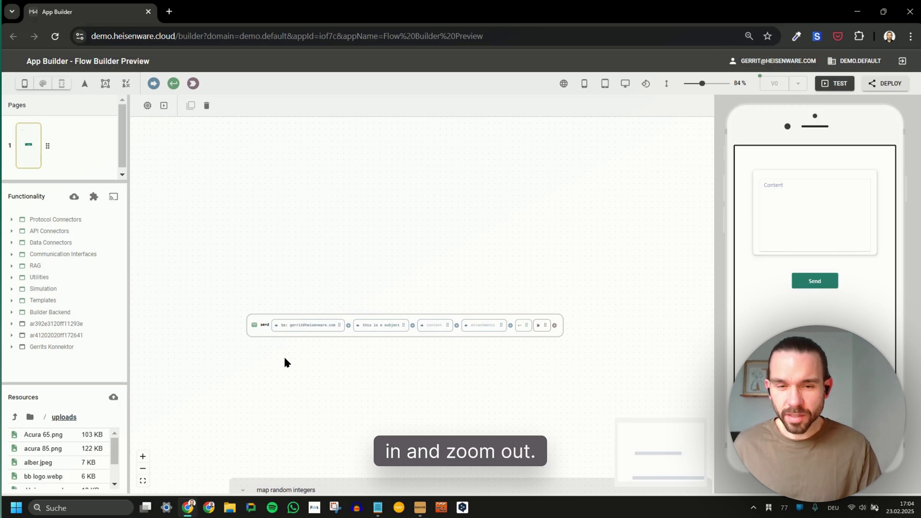
{"action": "scroll", "coordinate": [285, 363], "scroll_direction": "up", "scroll_amount": 3}
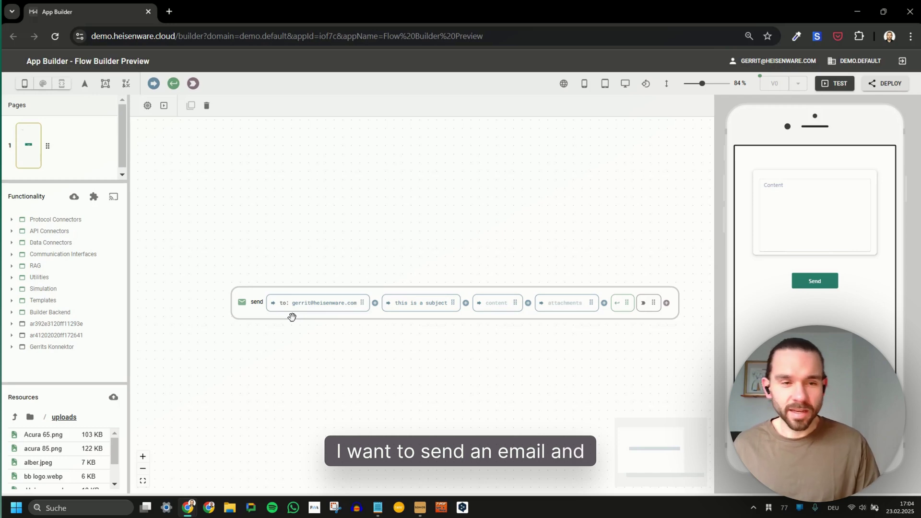
Link the send function's trigger to the Send button so that it runs on button click.
{"action": "left_click", "coordinate": [780, 230]}
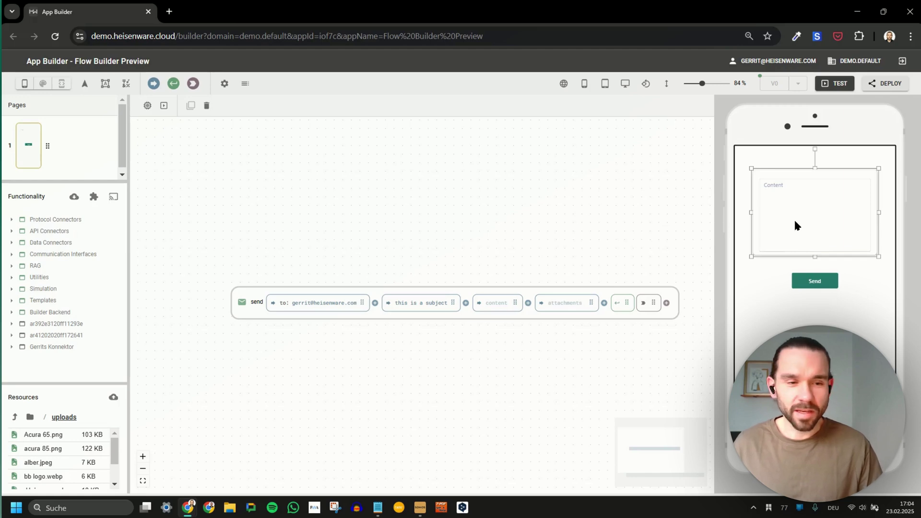
{"action": "left_click", "coordinate": [814, 286]}
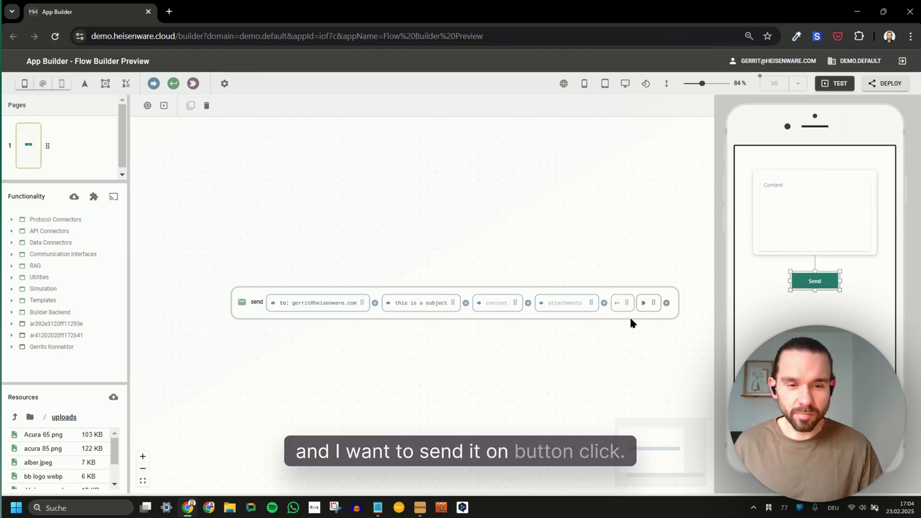
{"action": "left_click_drag", "start_coordinate": [629, 303], "coordinate": [811, 282]}
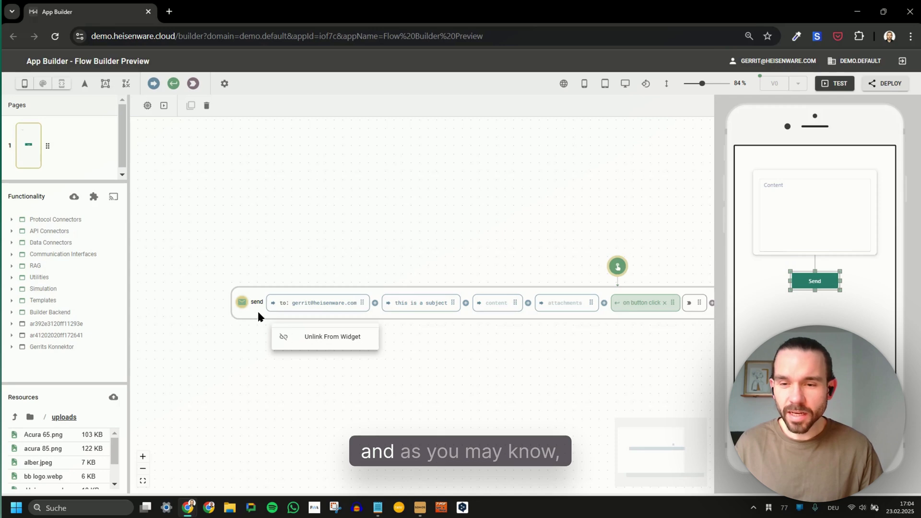
{"action": "left_click", "coordinate": [488, 197]}
Add a new memorizer to the flow canvas above the send function.
{"action": "left_click", "coordinate": [807, 195]}
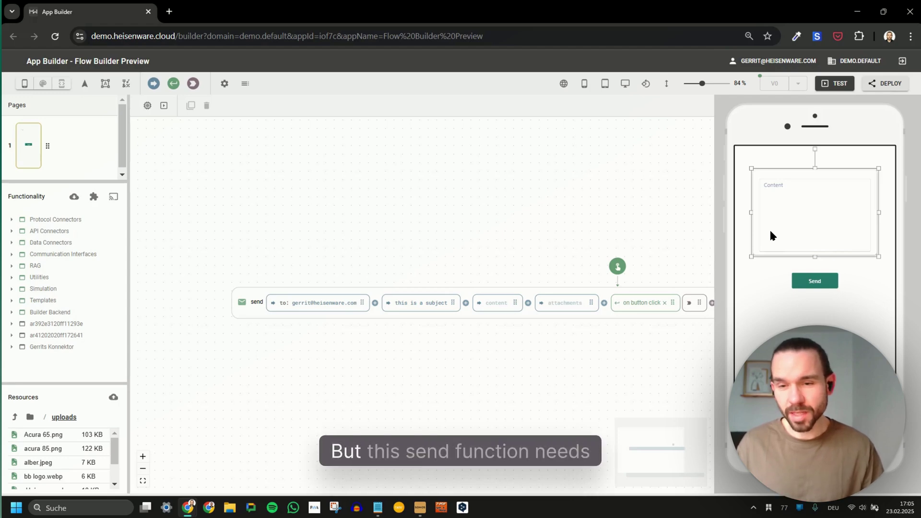
{"action": "left_click", "coordinate": [506, 302]}
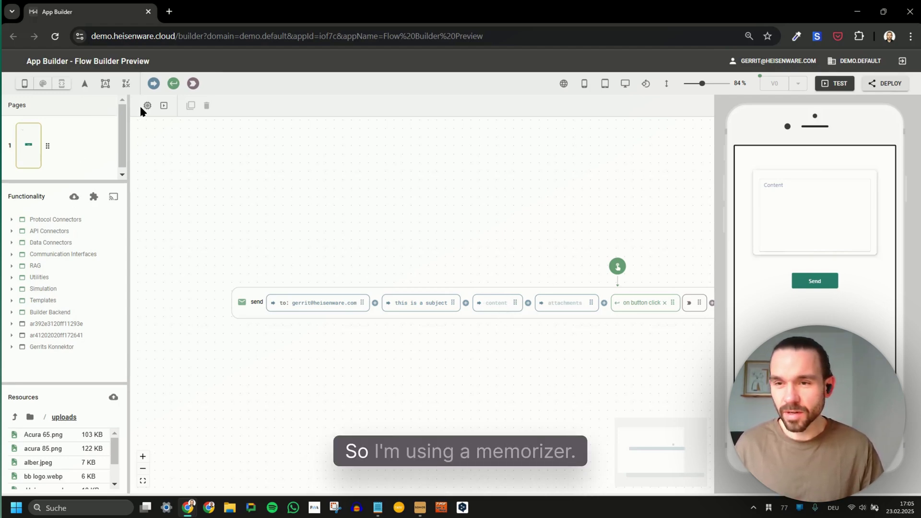
{"action": "left_click_drag", "start_coordinate": [152, 121], "coordinate": [162, 143]}
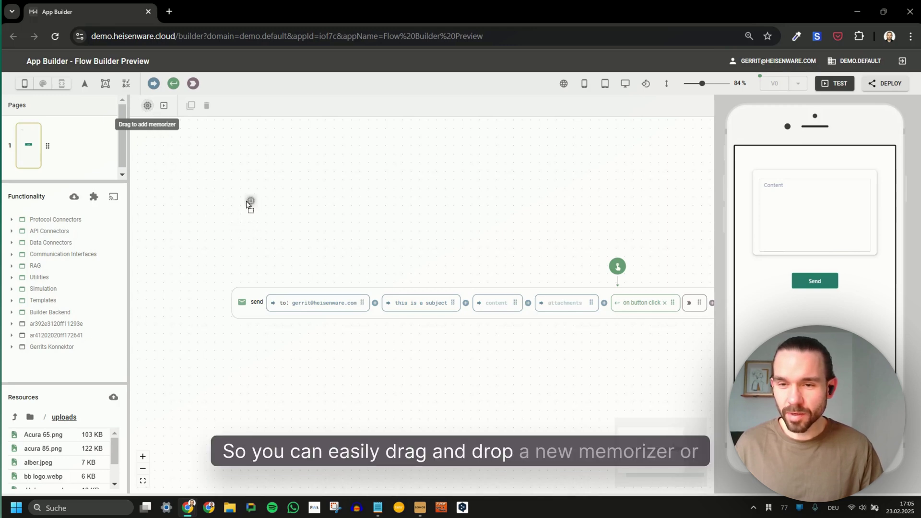
{"action": "left_click_drag", "start_coordinate": [245, 204], "coordinate": [246, 203]}
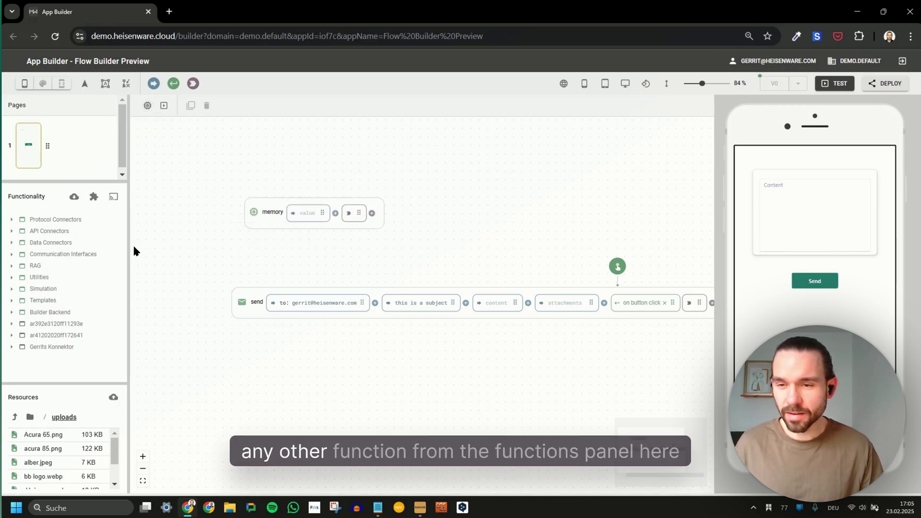
Widen the flow canvas, move the memorizer up, and link its value input to the Content form.
{"action": "left_click_drag", "start_coordinate": [128, 269], "coordinate": [101, 268]}
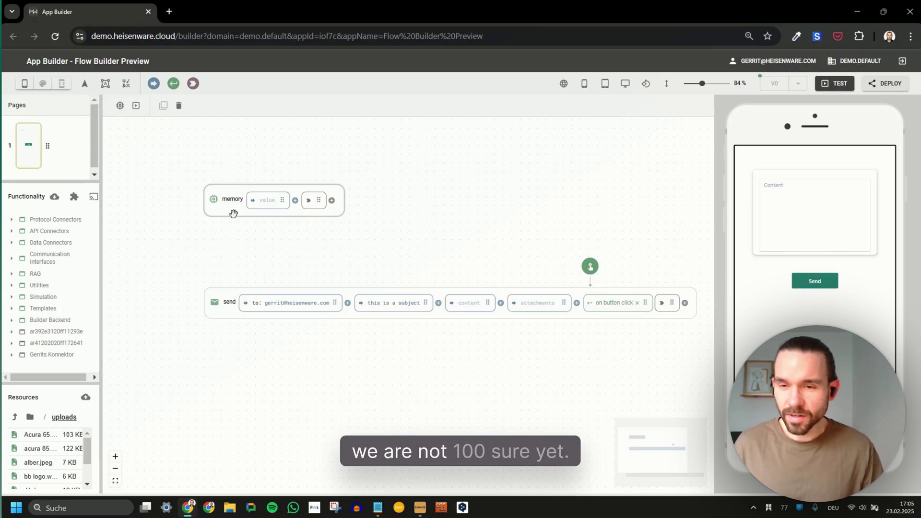
{"action": "left_click_drag", "start_coordinate": [233, 214], "coordinate": [230, 192]}
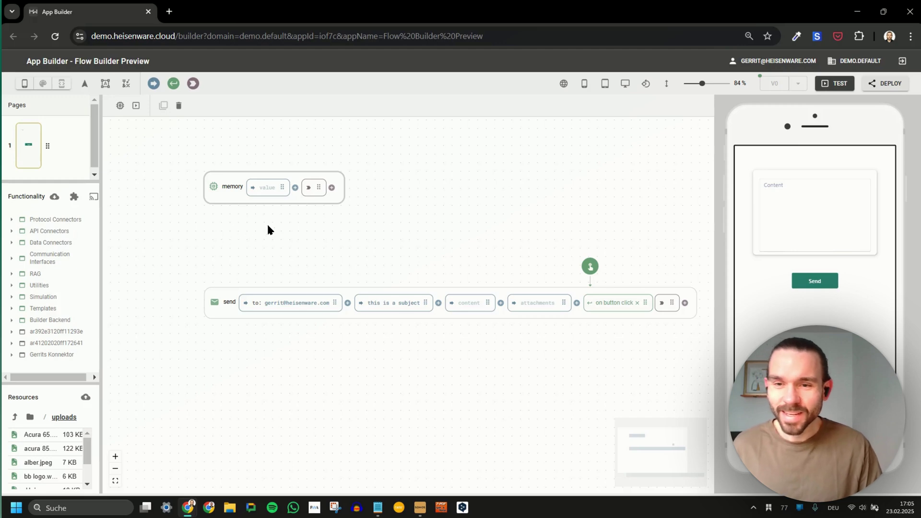
{"action": "left_click", "coordinate": [818, 199]}
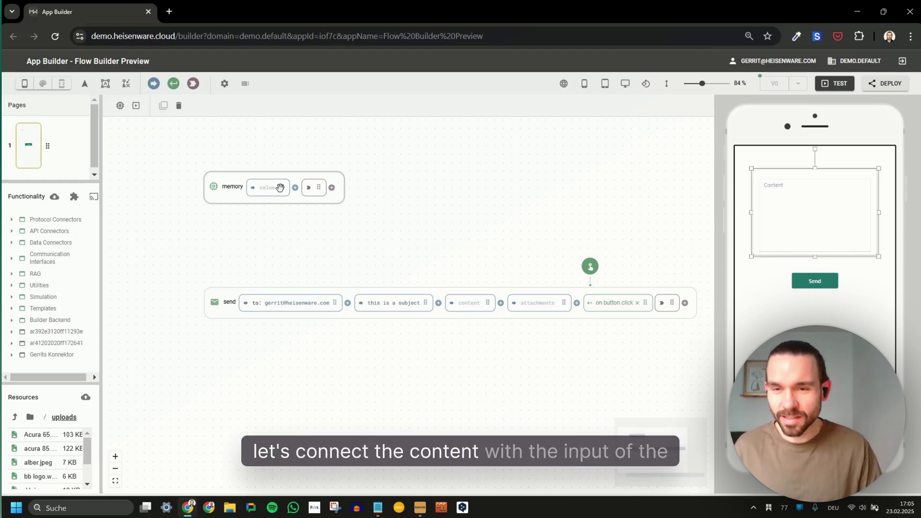
{"action": "left_click_drag", "start_coordinate": [280, 187], "coordinate": [793, 235]}
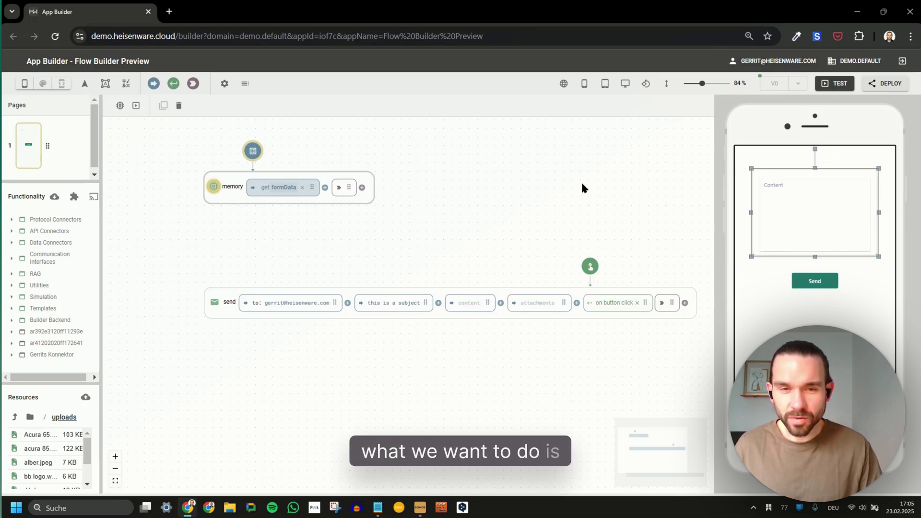
Start the app test, submit "test" as the content, and expand the memorizer's output and input objects.
{"action": "left_click", "coordinate": [832, 86]}
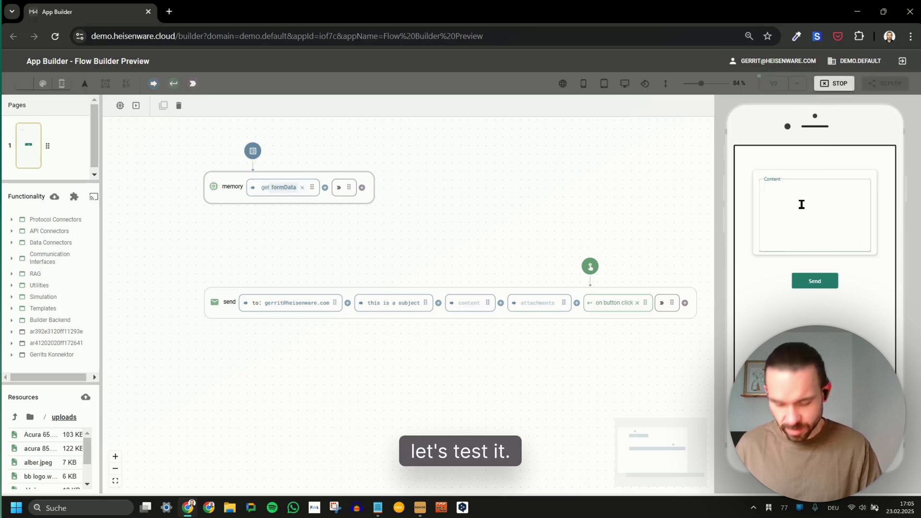
{"action": "type", "text": "test"}
{"action": "left_click", "coordinate": [802, 280]}
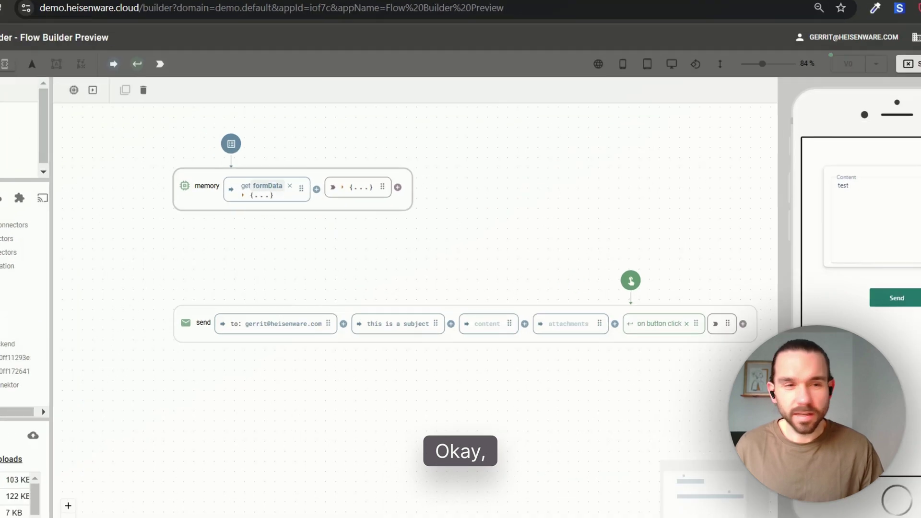
{"action": "left_click", "coordinate": [352, 183]}
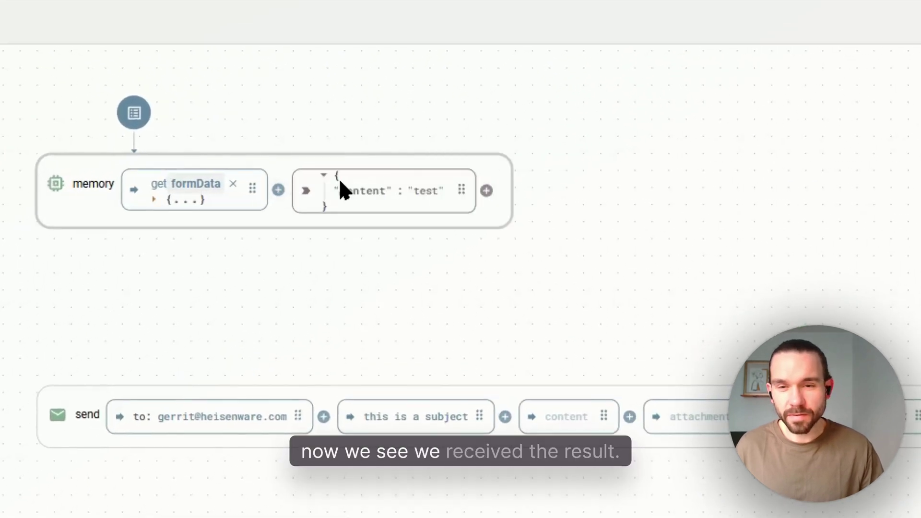
{"action": "left_click", "coordinate": [194, 202]}
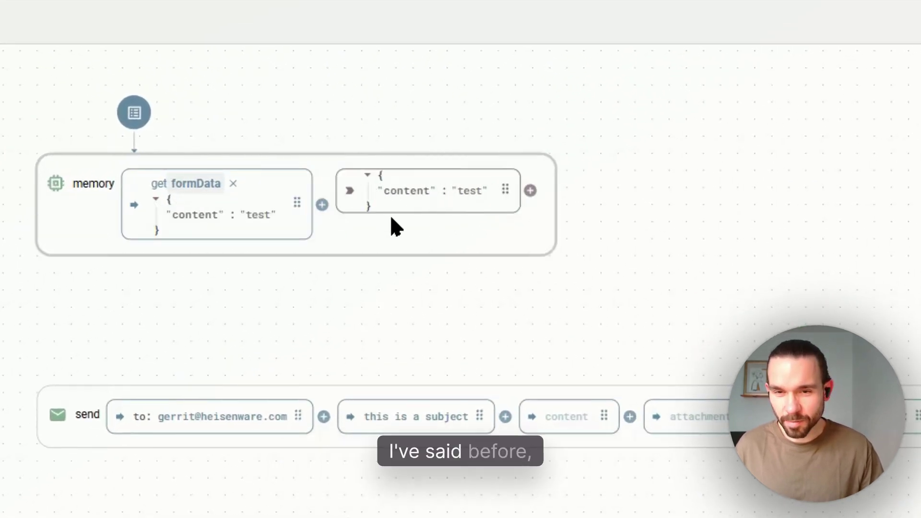
{"action": "scroll", "coordinate": [467, 206], "scroll_direction": "up", "scroll_amount": 3}
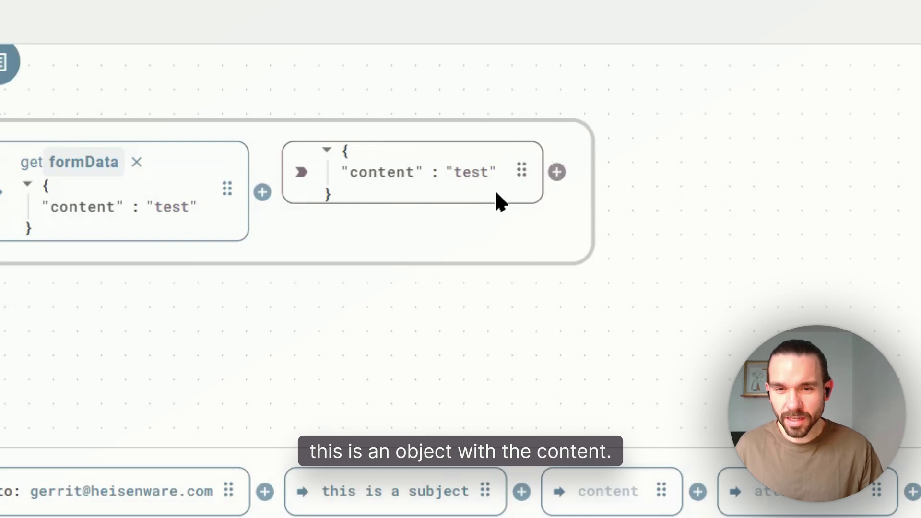
Add a modifier with the expression "content" to the memorizer's output.
{"action": "scroll", "coordinate": [495, 199], "scroll_direction": "down", "scroll_amount": 3}
{"action": "left_click", "coordinate": [539, 192]}
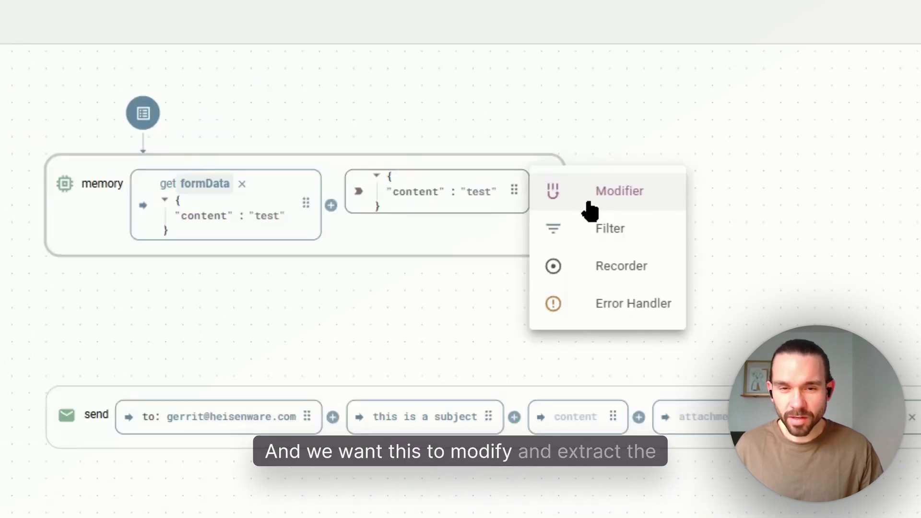
{"action": "left_click", "coordinate": [595, 192]}
{"action": "type", "text": "content"}
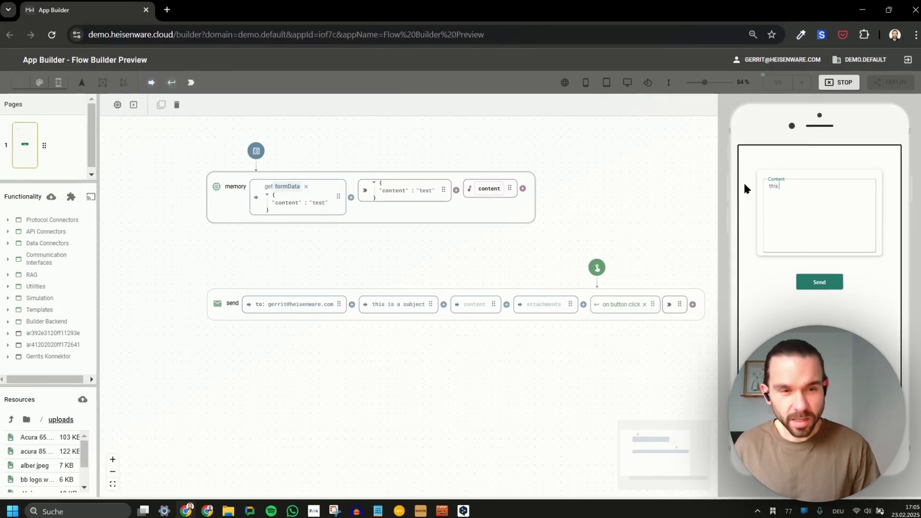
Submit "this is content" through the Content form in the running app test.
{"action": "type", "text": "is conten"}
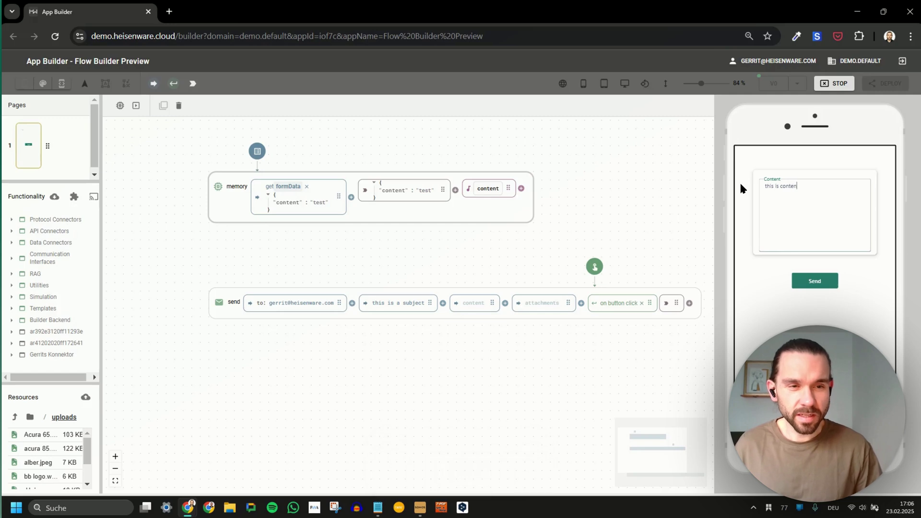
{"action": "type", "text": "t"}
{"action": "left_click", "coordinate": [799, 283]}
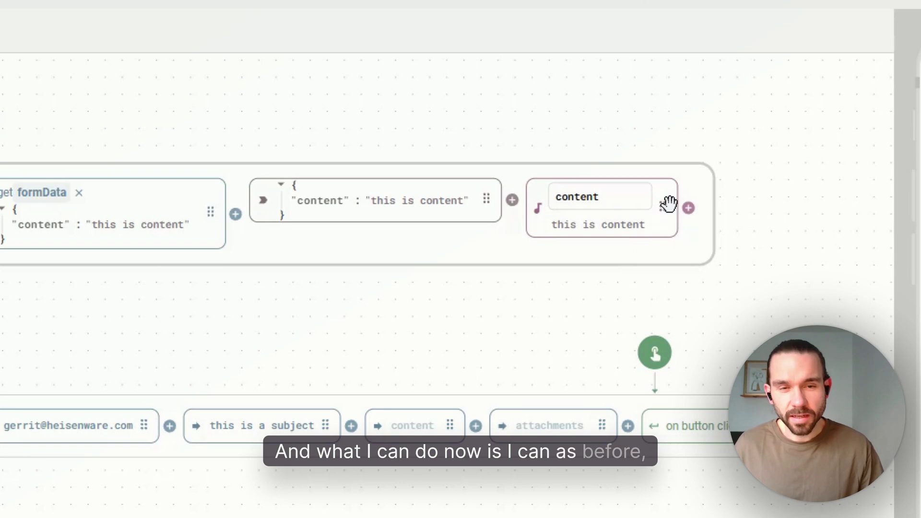
Link the memorizer's content modifier to the send function's content input.
{"action": "left_click_drag", "start_coordinate": [667, 206], "coordinate": [535, 263]}
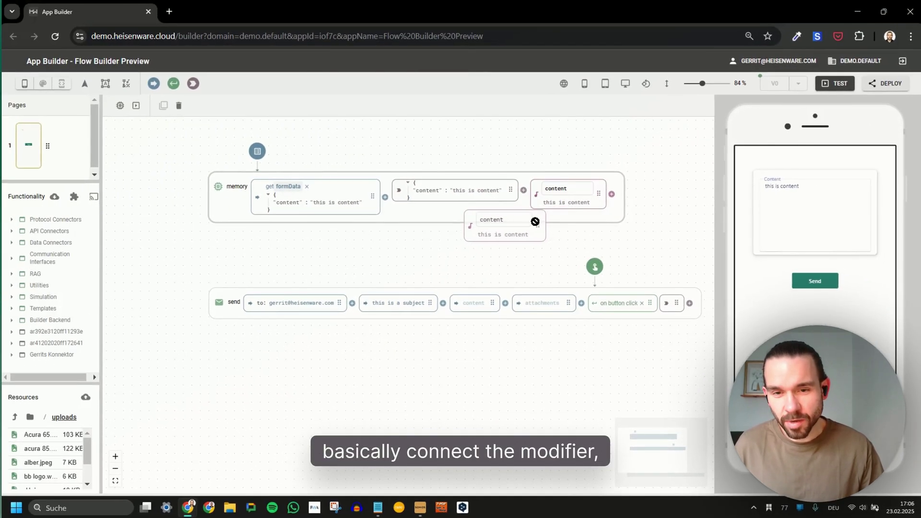
{"action": "left_click_drag", "start_coordinate": [535, 221], "coordinate": [485, 310]}
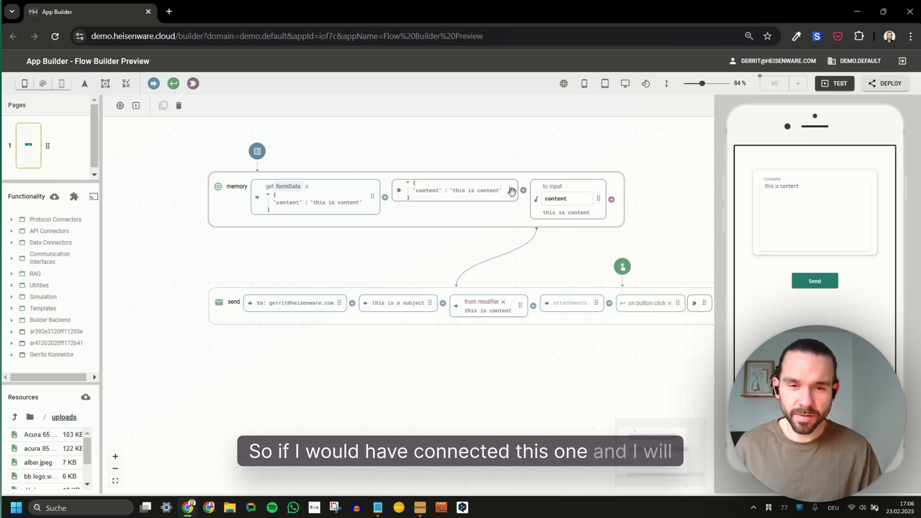
Try linking the memorizer's unmodified output to the send function's content input, and restore the link from the content modifier.
{"action": "left_click", "coordinate": [503, 301]}
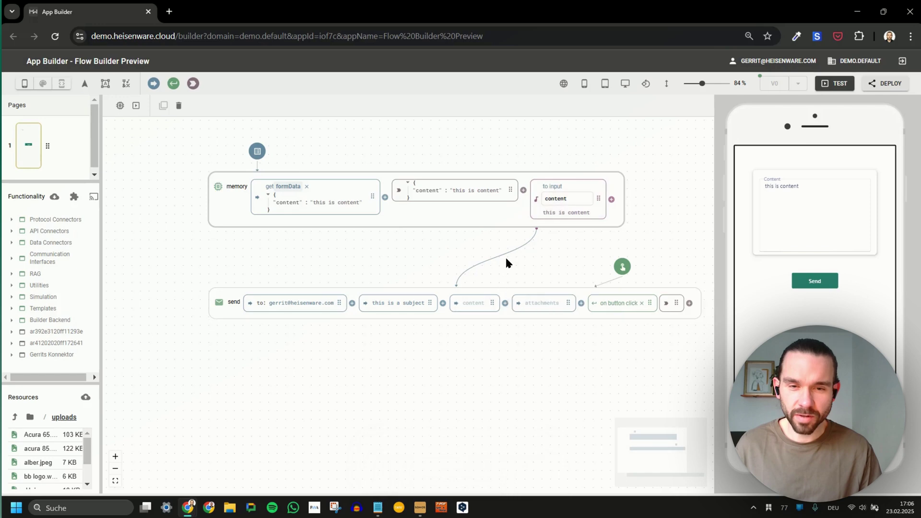
{"action": "left_click_drag", "start_coordinate": [511, 191], "coordinate": [476, 298]}
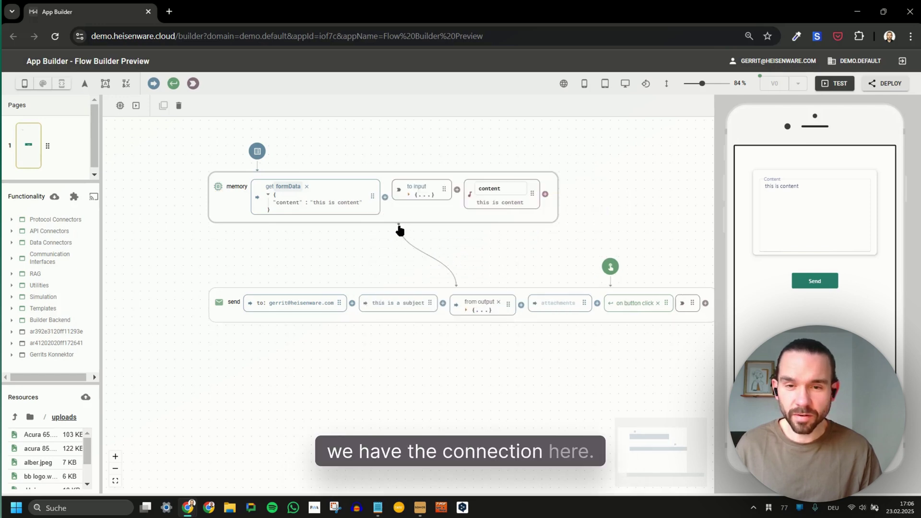
{"action": "left_click", "coordinate": [499, 302]}
{"action": "left_click_drag", "start_coordinate": [526, 198], "coordinate": [476, 301]}
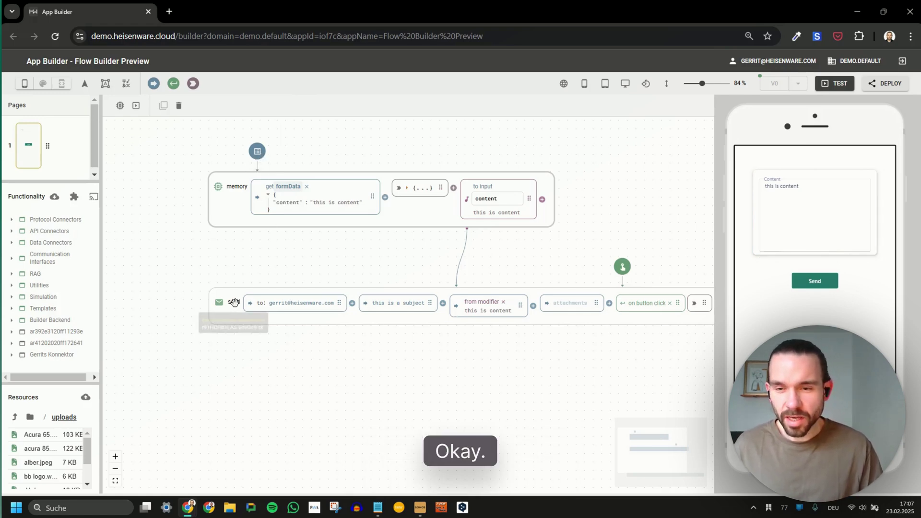
Move the send function lower on the canvas and place a second memorizer on the connection line between the two functions.
{"action": "left_click_drag", "start_coordinate": [240, 296], "coordinate": [217, 373]}
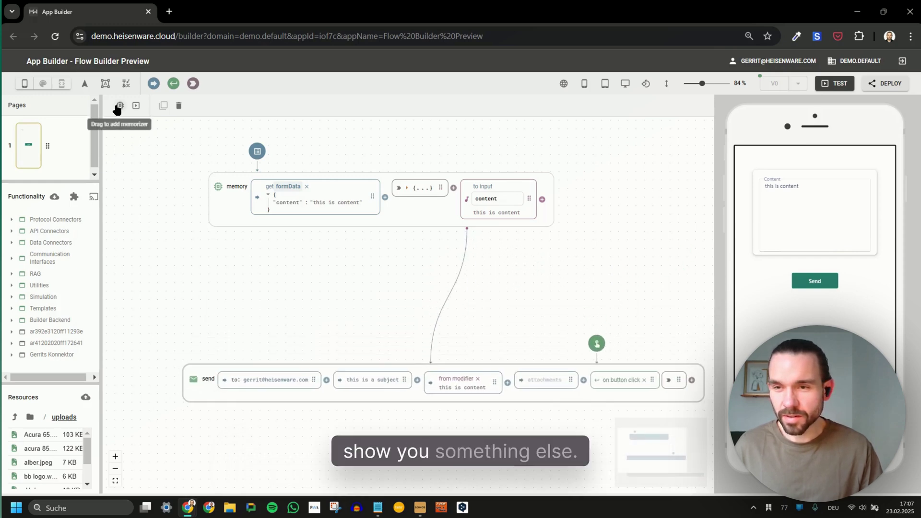
{"action": "left_click_drag", "start_coordinate": [120, 105], "coordinate": [332, 257]}
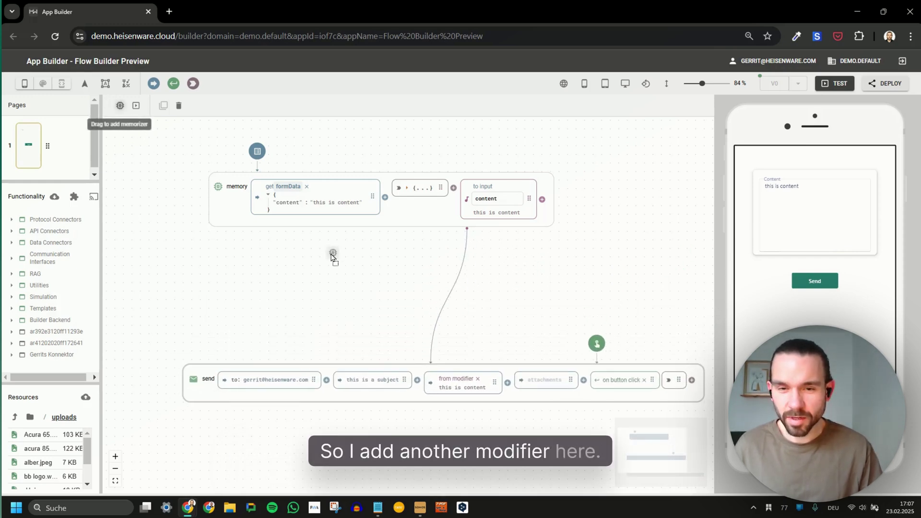
{"action": "left_click_drag", "start_coordinate": [418, 292], "coordinate": [461, 294]}
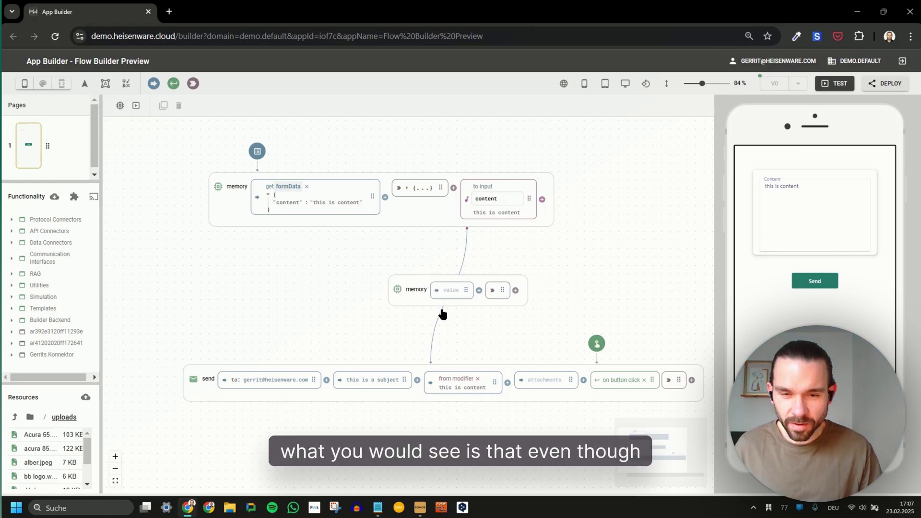
Move the second memorizer off the connection line between the two functions and delete it.
{"action": "scroll", "coordinate": [442, 312], "scroll_direction": "up", "scroll_amount": 5}
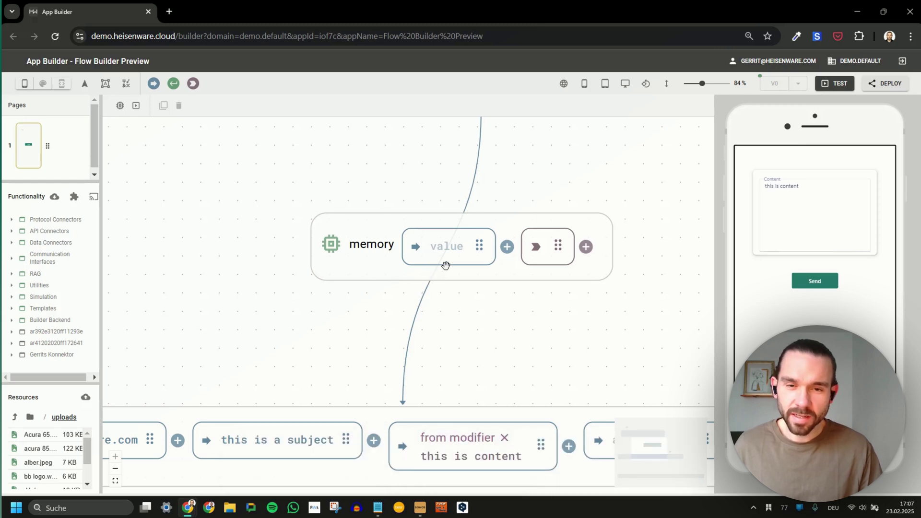
{"action": "scroll", "coordinate": [446, 266], "scroll_direction": "down", "scroll_amount": 3}
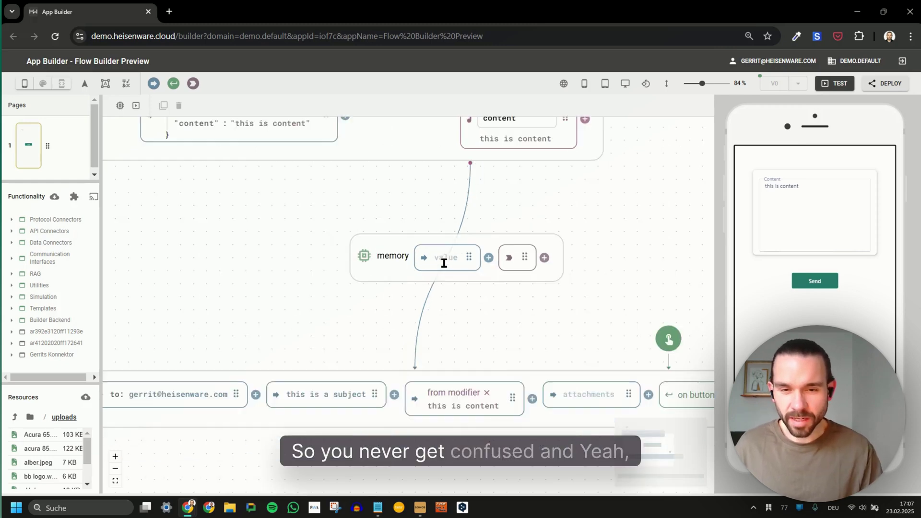
{"action": "scroll", "coordinate": [444, 263], "scroll_direction": "down", "scroll_amount": 2}
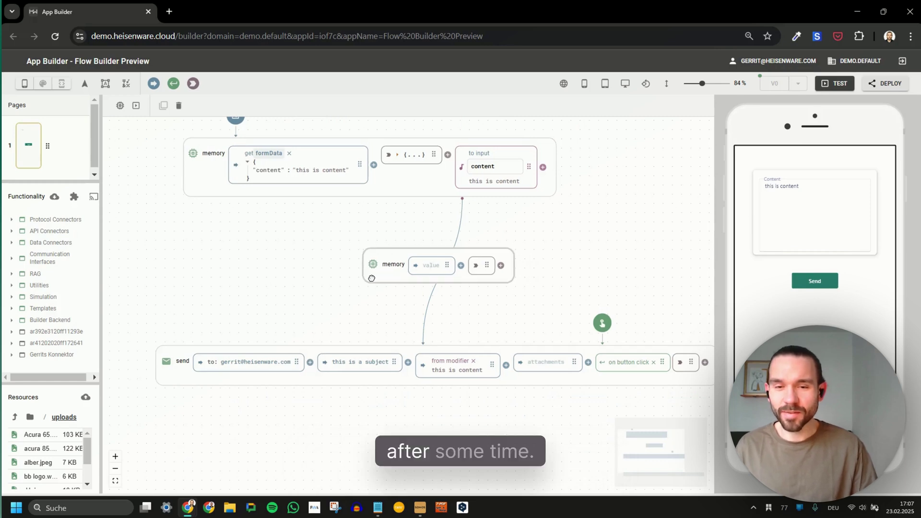
{"action": "left_click_drag", "start_coordinate": [403, 276], "coordinate": [292, 261]}
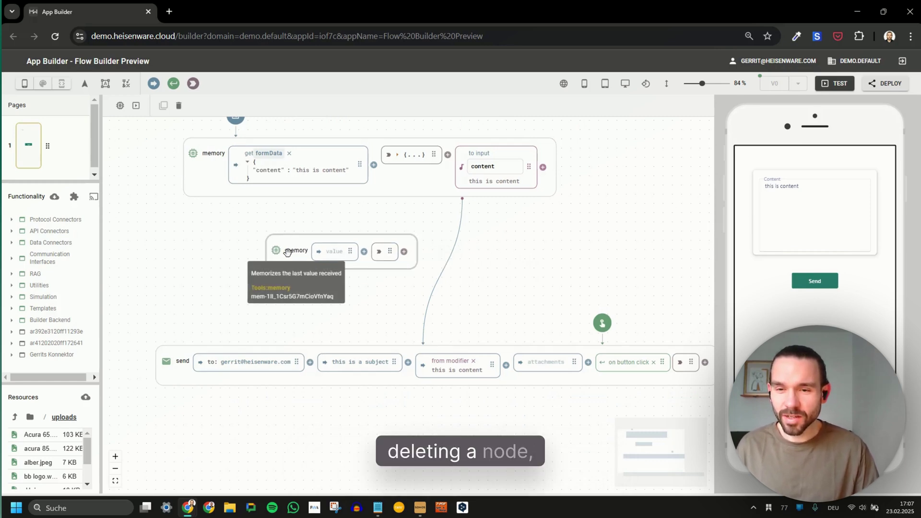
{"action": "right_click", "coordinate": [291, 252]}
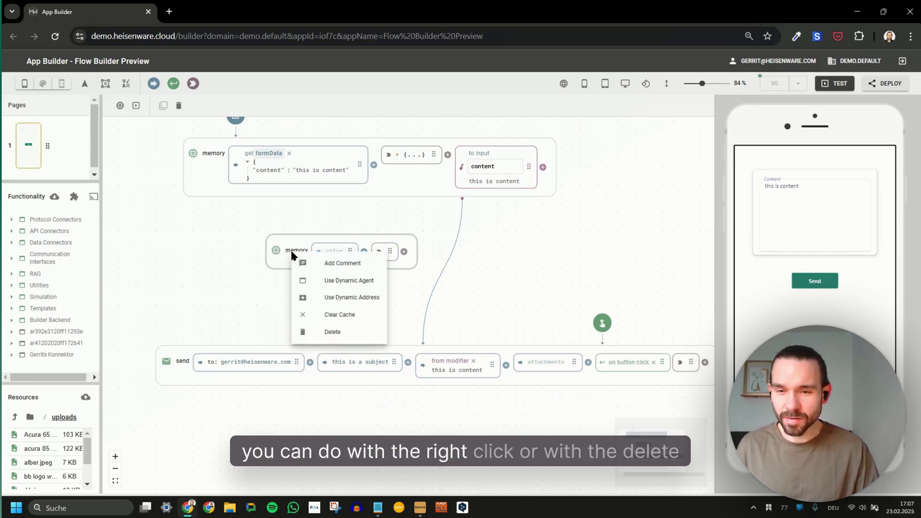
{"action": "key", "text": "Escape"}
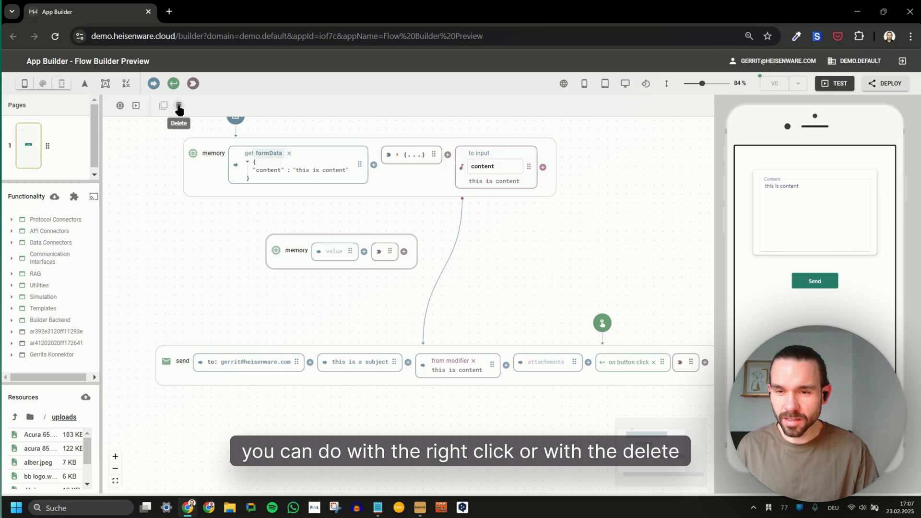
{"action": "left_click", "coordinate": [179, 109]}
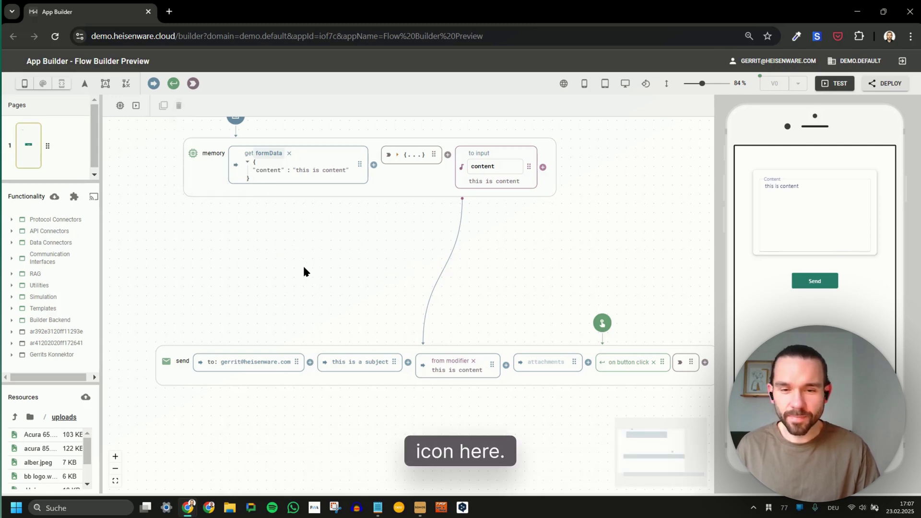
Test the app by submitting "this is new content" through the Content form, and stop the test.
{"action": "left_click", "coordinate": [835, 84]}
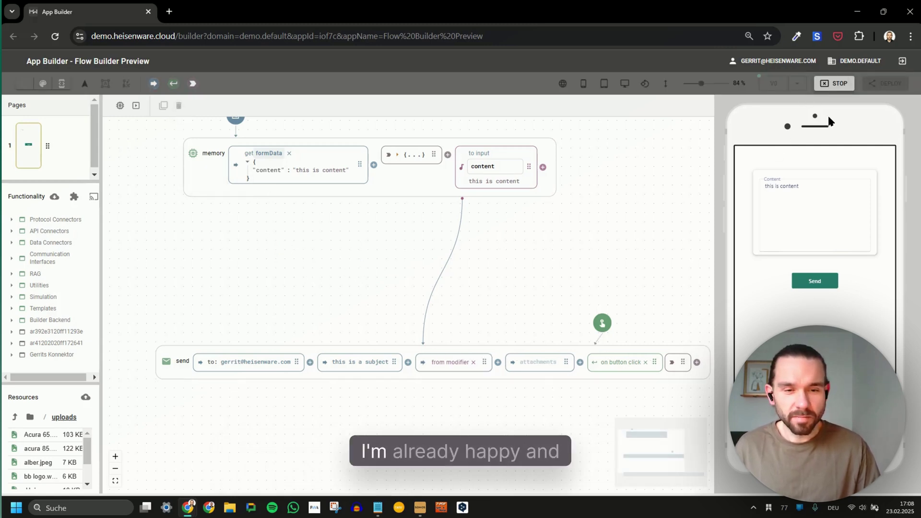
{"action": "left_click_drag", "start_coordinate": [830, 190], "coordinate": [711, 206]}
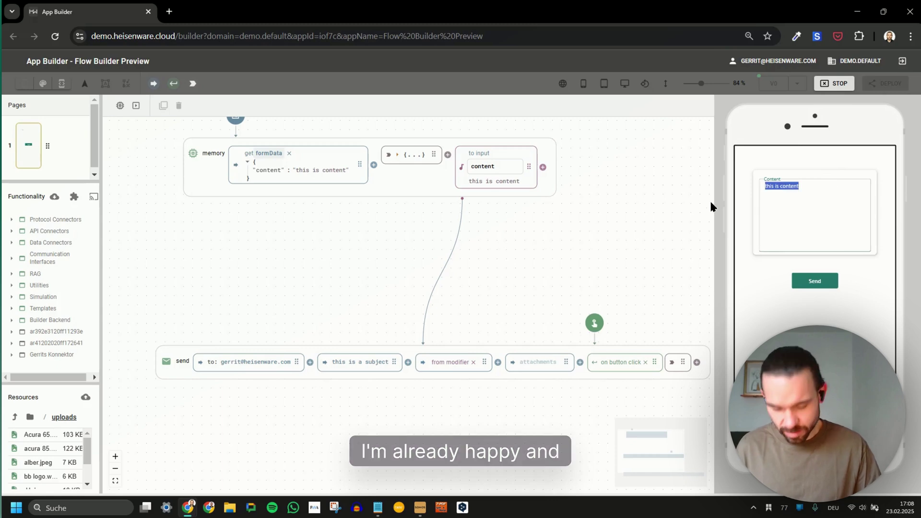
{"action": "key", "text": "BackSpace"}
{"action": "type", "text": "this is"}
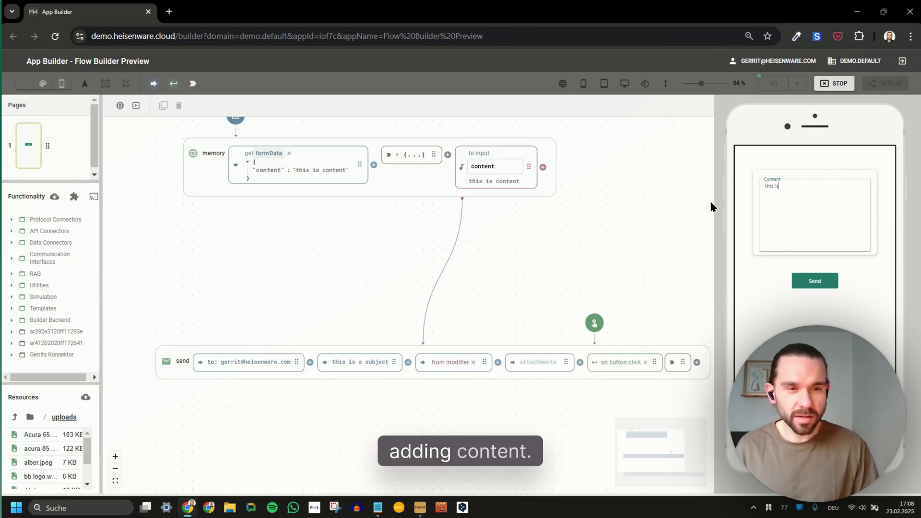
{"action": "type", "text": " new content"}
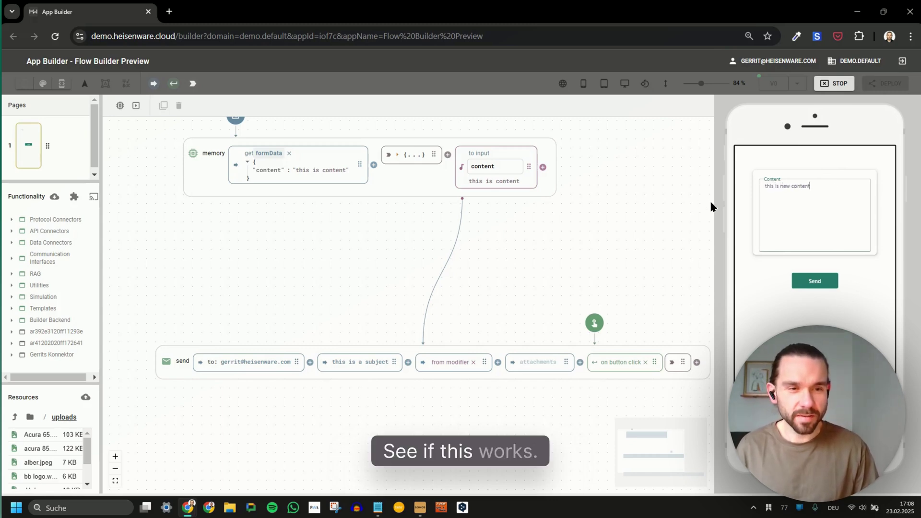
{"action": "left_click", "coordinate": [763, 284]}
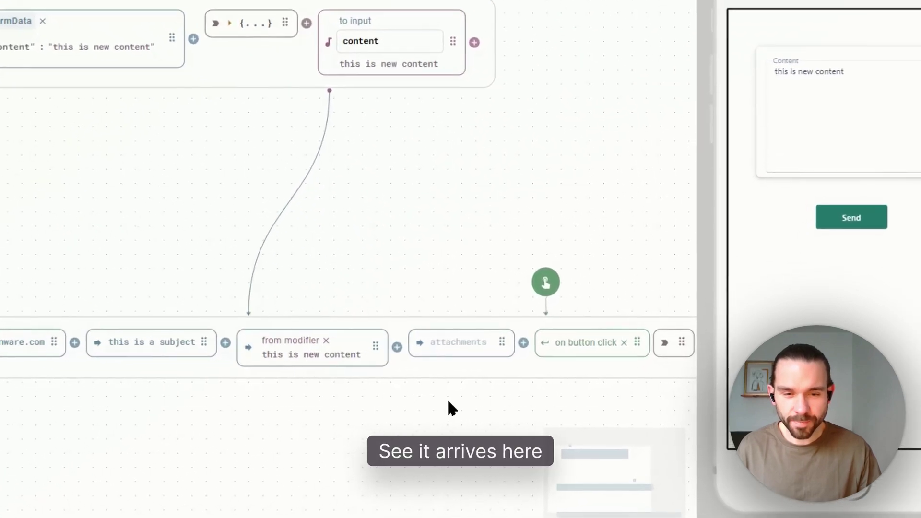
{"action": "left_click_drag", "start_coordinate": [447, 403], "coordinate": [371, 376]}
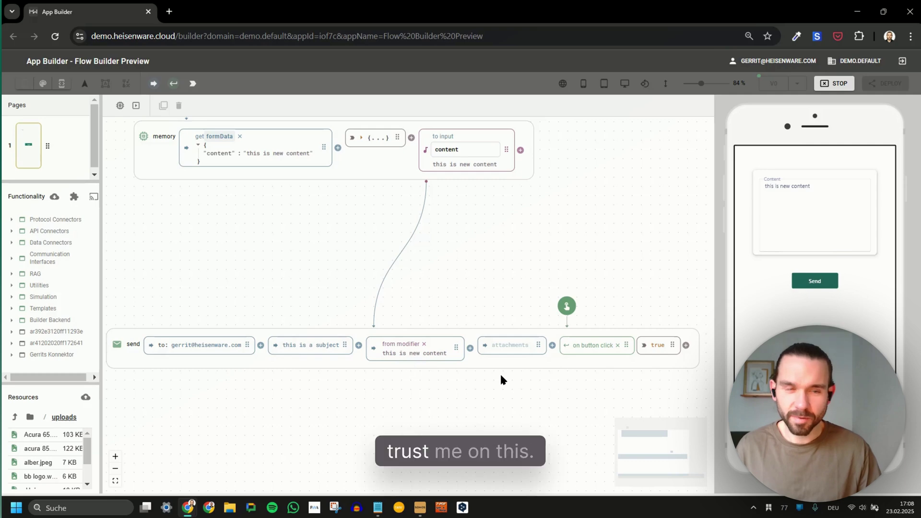
{"action": "left_click", "coordinate": [834, 83]}
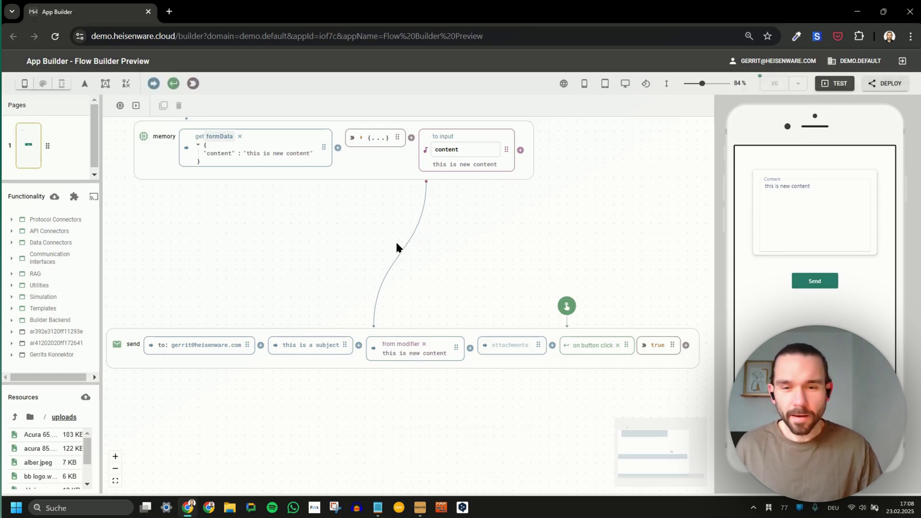
Move the send function up so it aligns beneath the memorizer, and group the two functions.
{"action": "left_click_drag", "start_coordinate": [162, 365], "coordinate": [217, 287]}
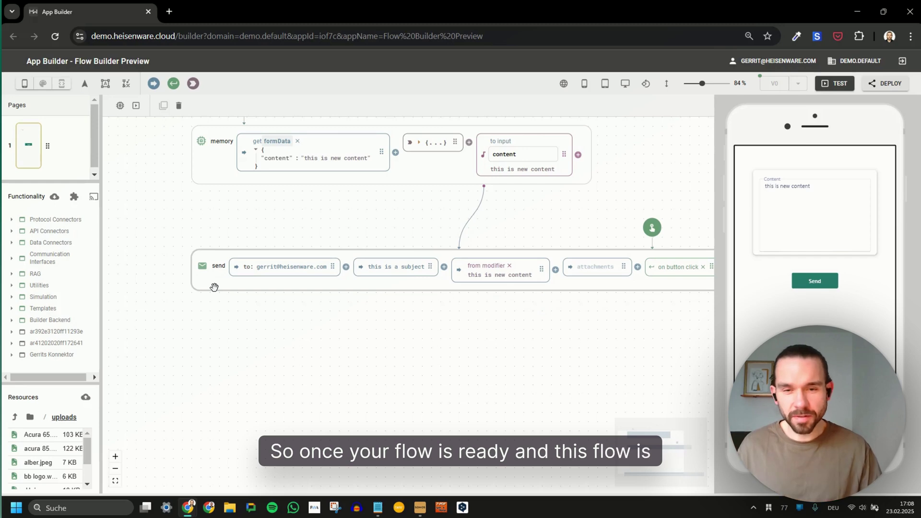
{"action": "scroll", "coordinate": [469, 302], "scroll_direction": "down", "scroll_amount": 4}
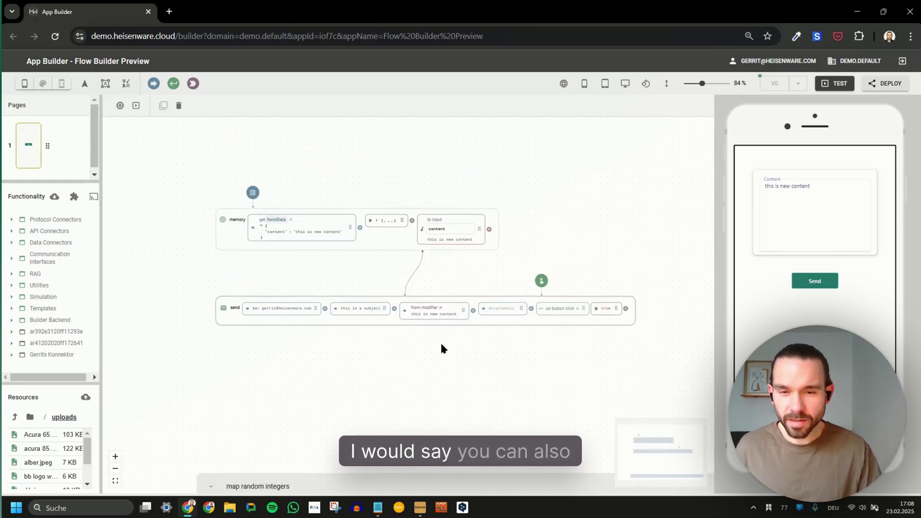
{"action": "left_click_drag", "start_coordinate": [658, 353], "coordinate": [174, 153]}
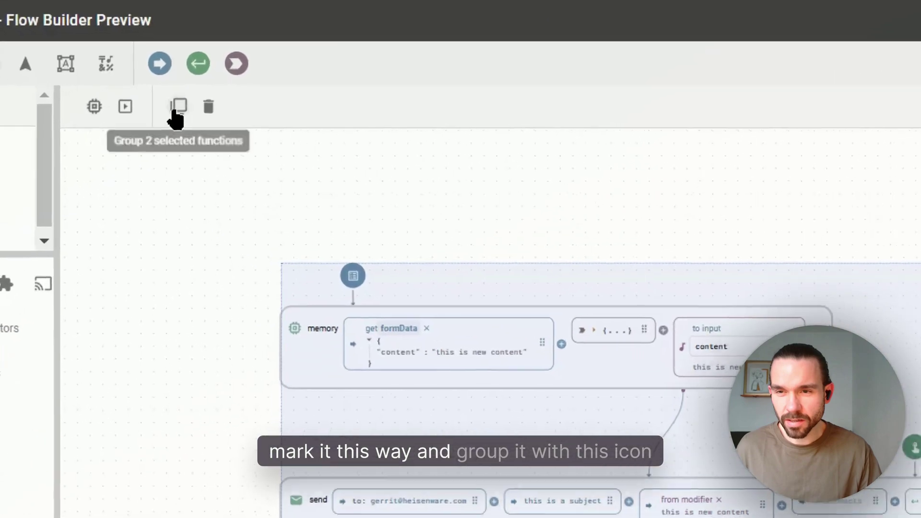
{"action": "left_click", "coordinate": [177, 109]}
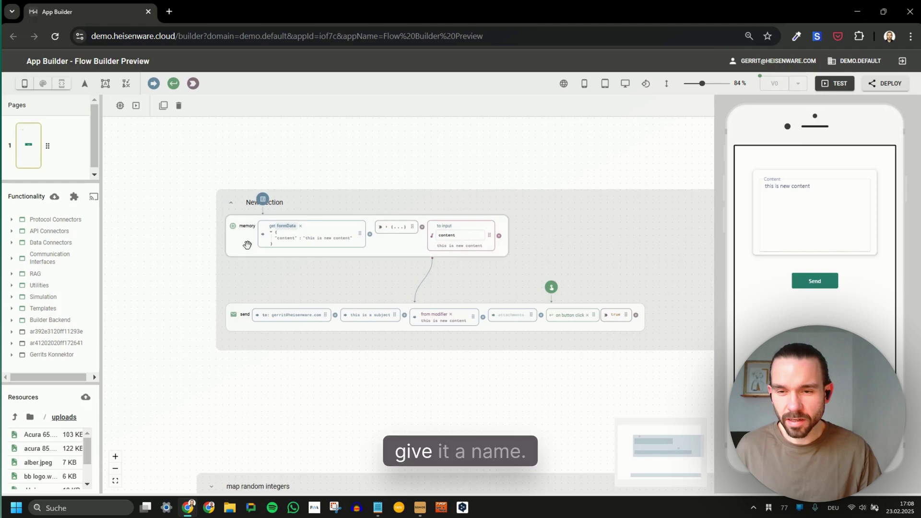
Rename the new group as "send email group" and reposition the memorizer and the send function inside it.
{"action": "left_click_drag", "start_coordinate": [252, 203], "coordinate": [405, 200]}
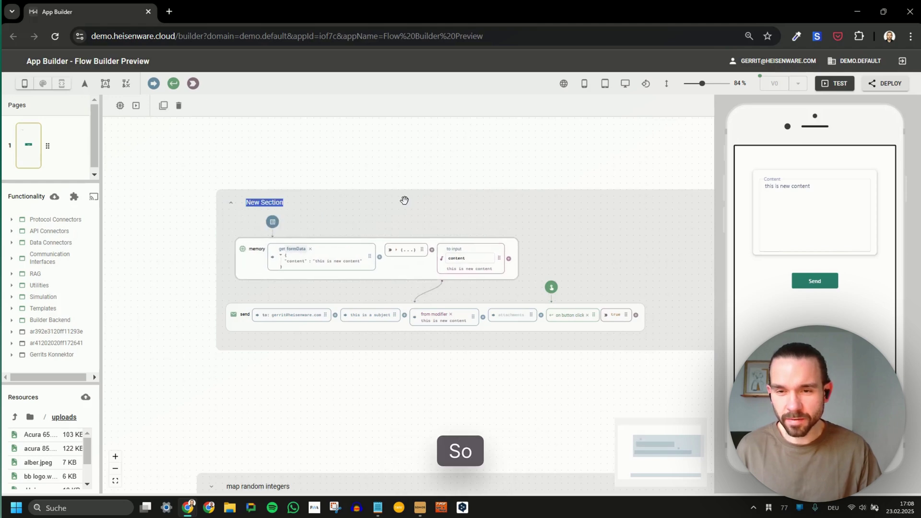
{"action": "type", "text": "send email"}
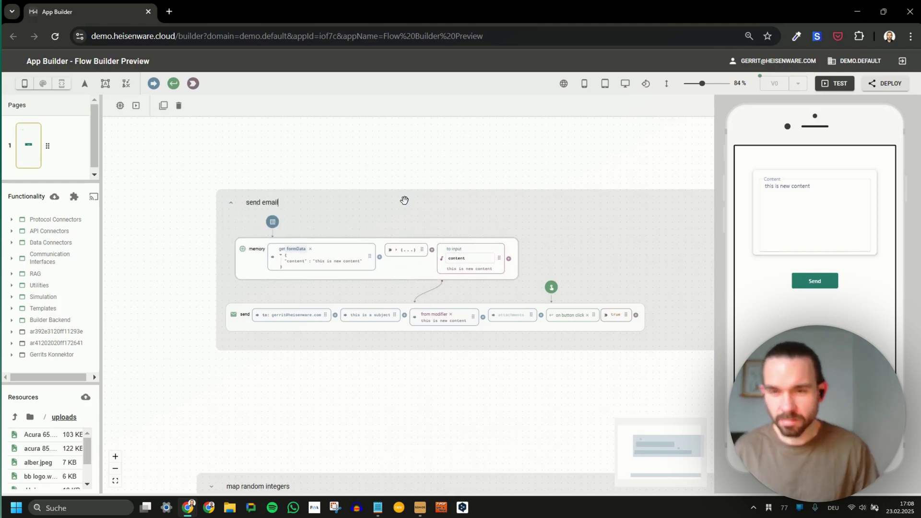
{"action": "type", "text": " group"}
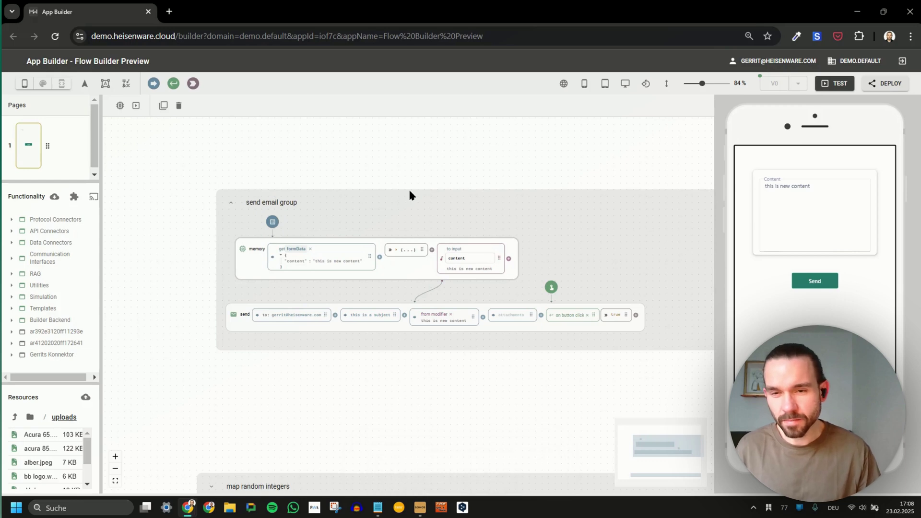
{"action": "left_click_drag", "start_coordinate": [246, 269], "coordinate": [305, 251]}
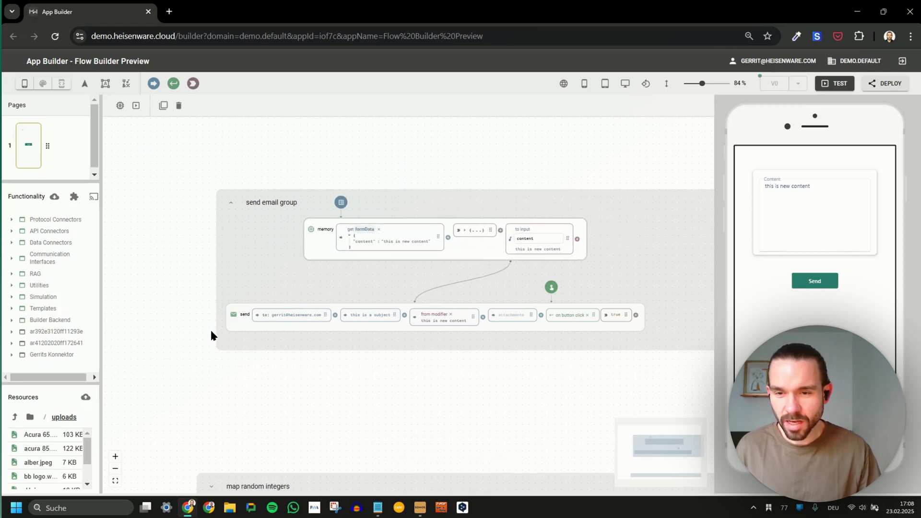
{"action": "left_click_drag", "start_coordinate": [229, 325], "coordinate": [248, 344]}
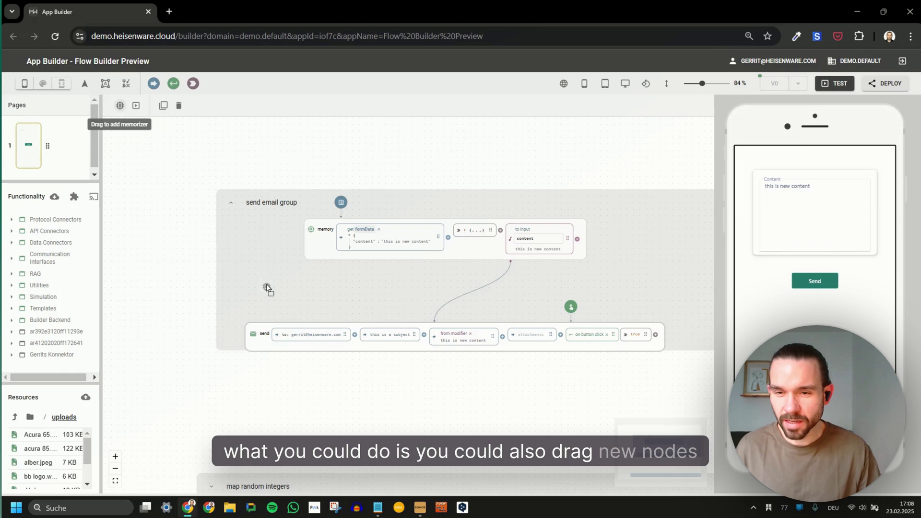
Try adding a memorizer inside the send email group and moving it there, and delete it again.
{"action": "left_click_drag", "start_coordinate": [269, 291], "coordinate": [269, 290]}
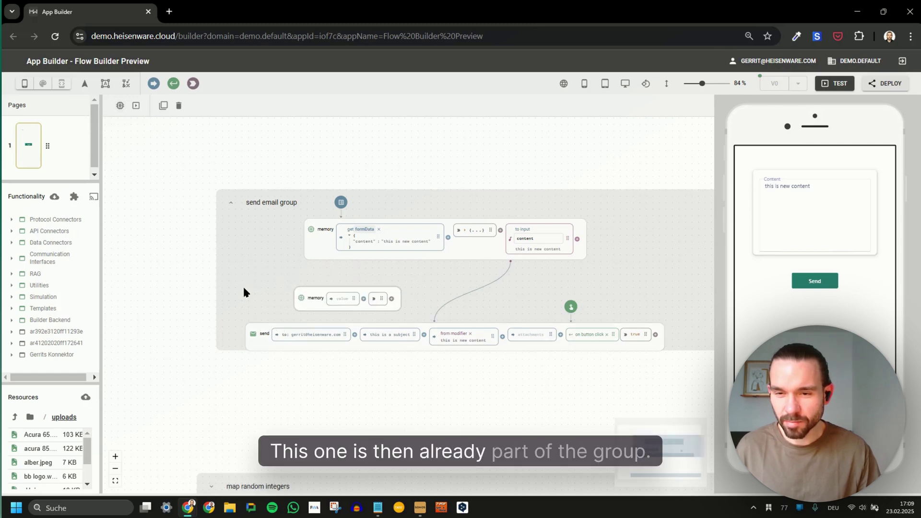
{"action": "left_click_drag", "start_coordinate": [244, 293], "coordinate": [340, 281]}
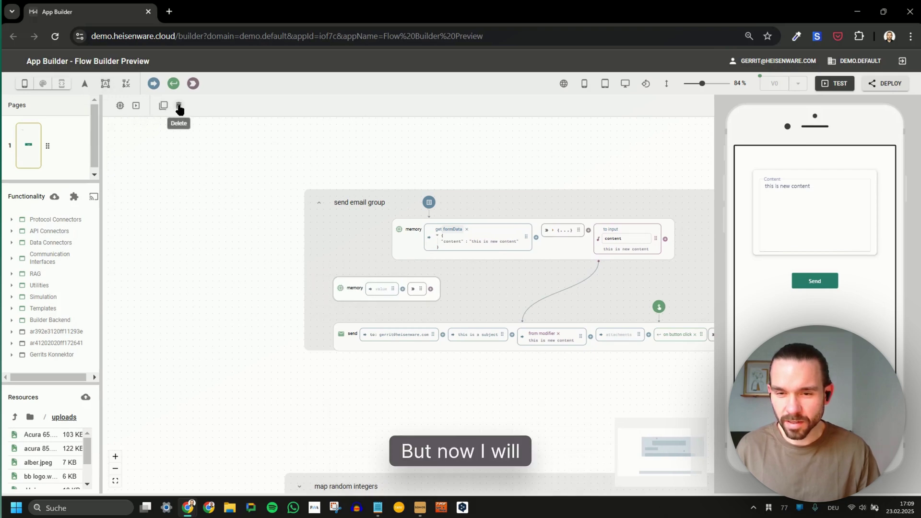
{"action": "left_click", "coordinate": [179, 107]}
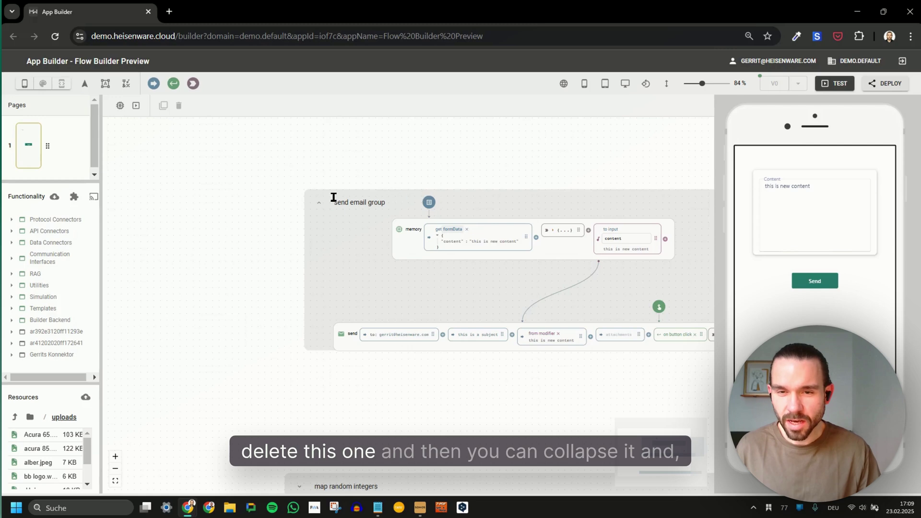
Collapse the send email group and align it with the map random integers group below.
{"action": "left_click", "coordinate": [318, 205]}
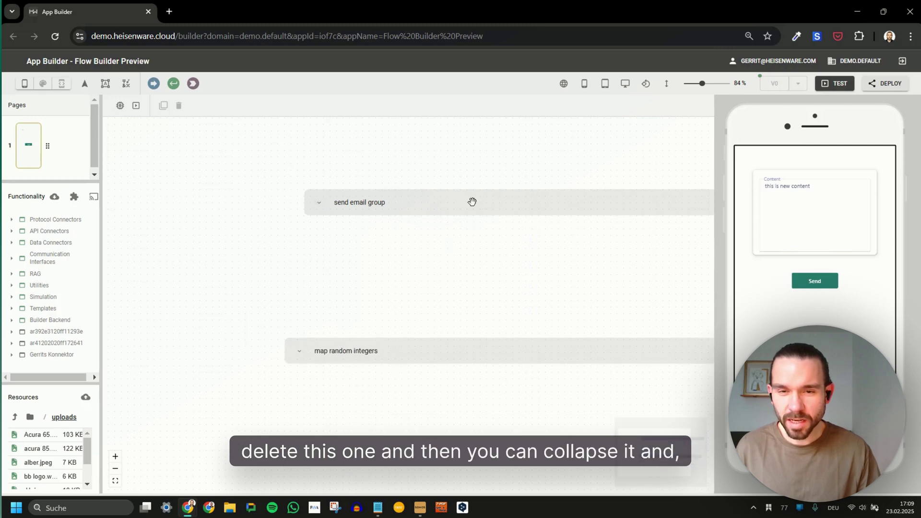
{"action": "left_click_drag", "start_coordinate": [472, 202], "coordinate": [391, 199]}
{"action": "scroll", "coordinate": [391, 199], "scroll_direction": "down", "scroll_amount": 3}
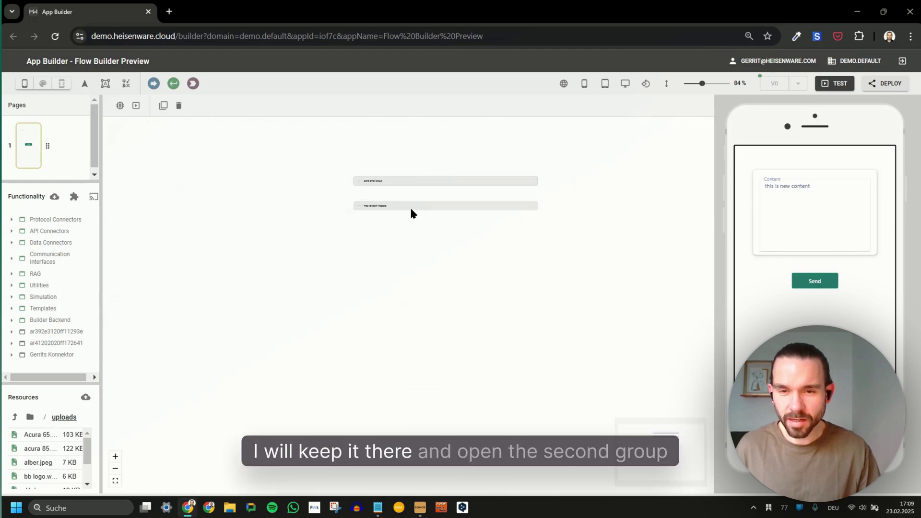
Expand the map random integers group and link the randomInteger output to the mapRange function's value input.
{"action": "scroll", "coordinate": [410, 211], "scroll_direction": "up", "scroll_amount": 5}
{"action": "left_click", "coordinate": [200, 194]}
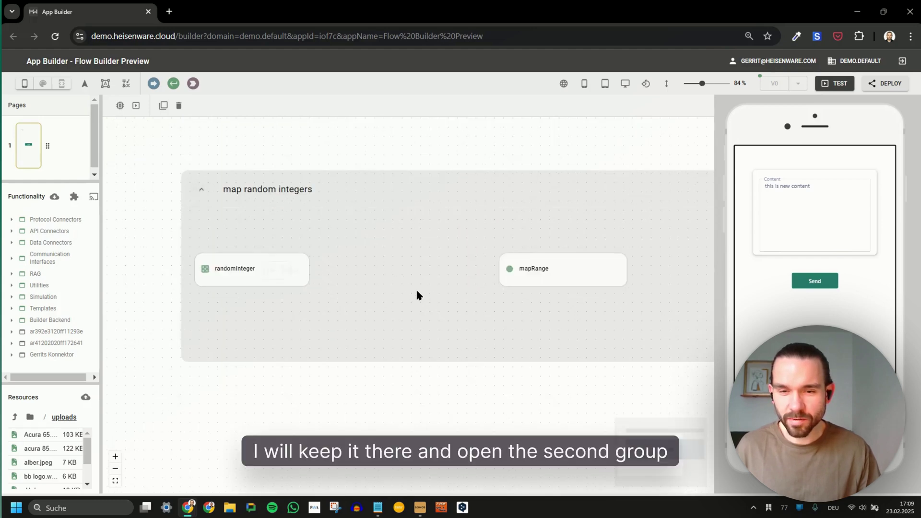
{"action": "scroll", "coordinate": [436, 278], "scroll_direction": "down", "scroll_amount": 2}
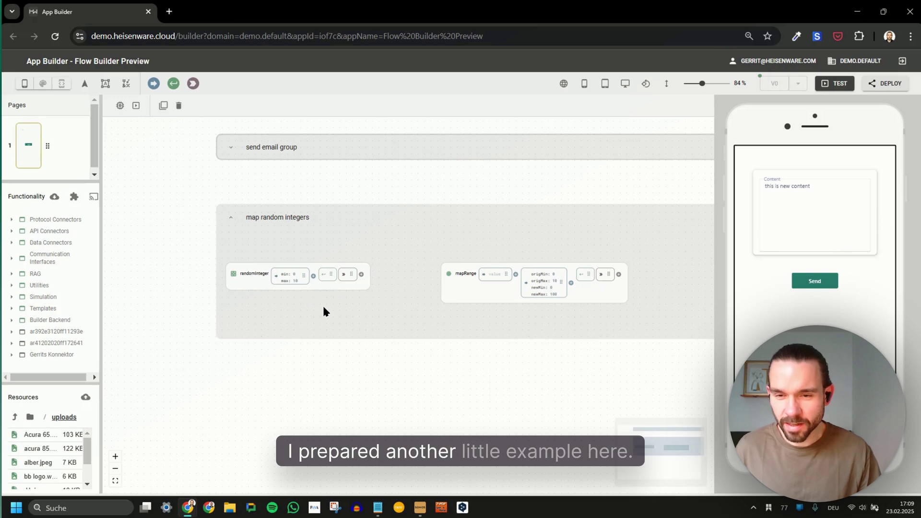
{"action": "scroll", "coordinate": [322, 312], "scroll_direction": "up", "scroll_amount": 3}
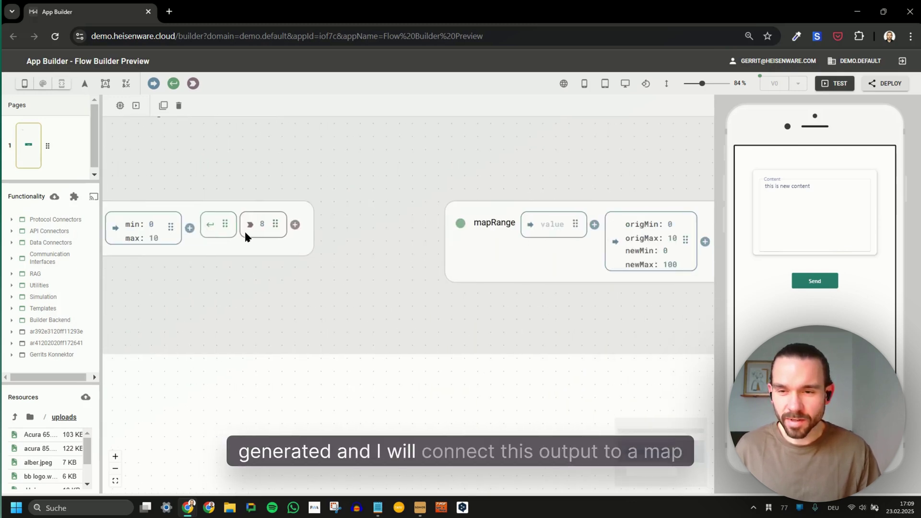
{"action": "left_click_drag", "start_coordinate": [432, 146], "coordinate": [551, 224]}
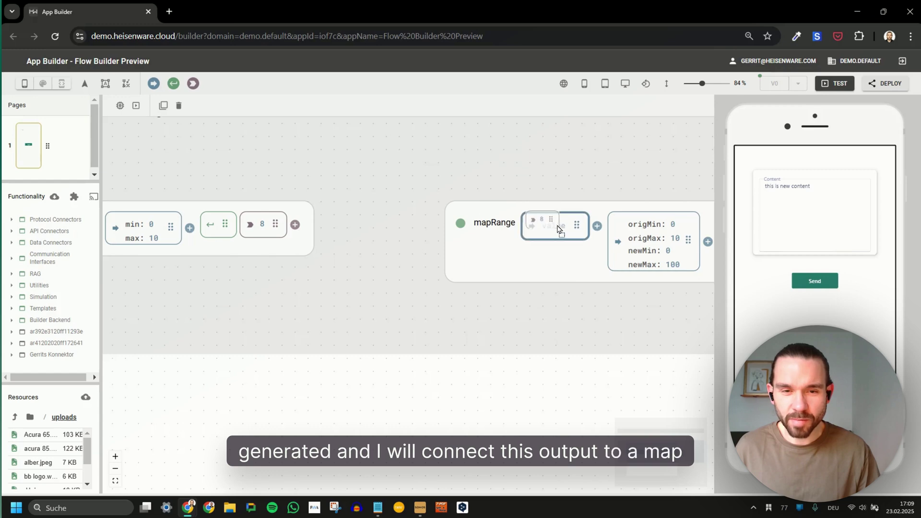
{"action": "scroll", "coordinate": [508, 273], "scroll_direction": "down", "scroll_amount": 2}
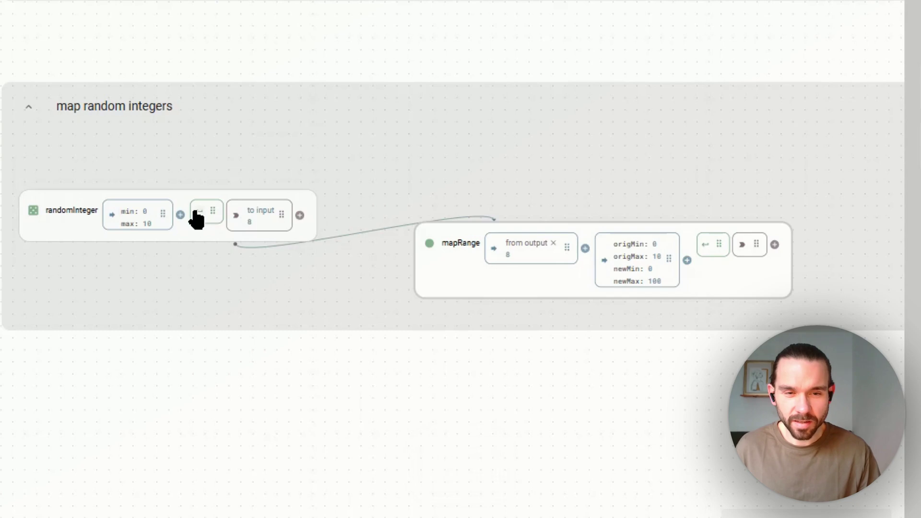
Generate another random integer and link mapRange's value input to its own trigger so it runs on input change.
{"action": "left_click", "coordinate": [197, 213]}
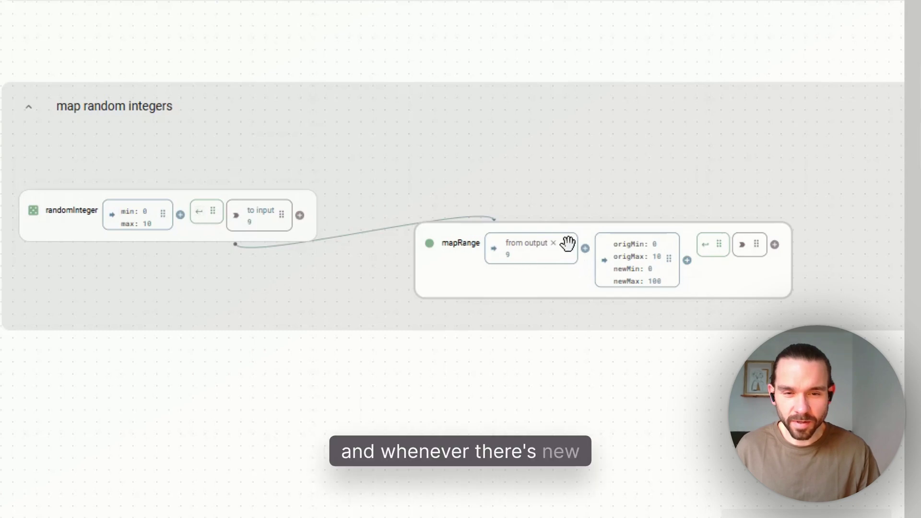
{"action": "left_click_drag", "start_coordinate": [567, 246], "coordinate": [711, 244]}
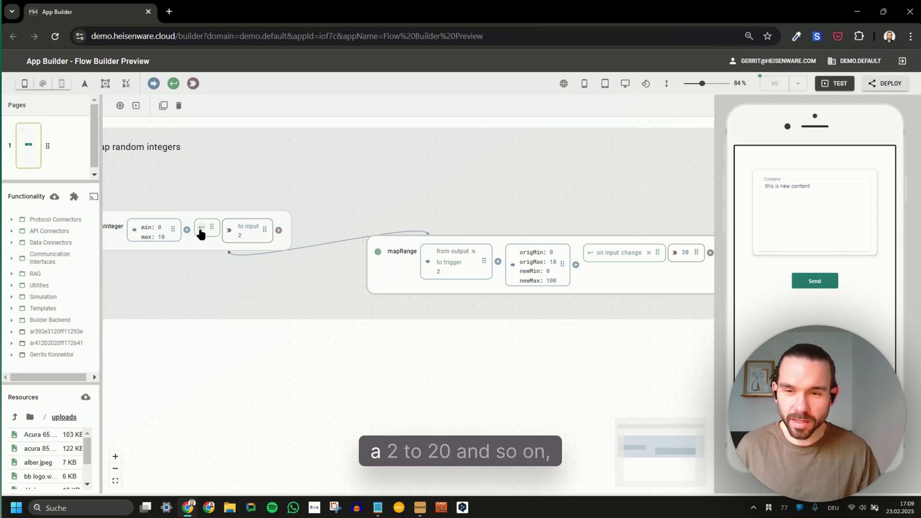
Align the map random integers group directly below the send email group, and expand the send email group.
{"action": "scroll", "coordinate": [306, 269], "scroll_direction": "down", "scroll_amount": 3}
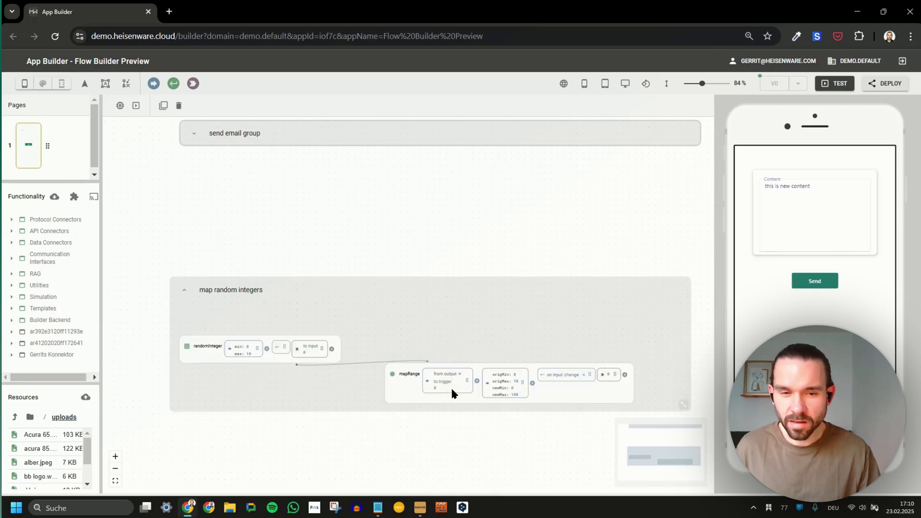
{"action": "left_click_drag", "start_coordinate": [343, 305], "coordinate": [324, 201]}
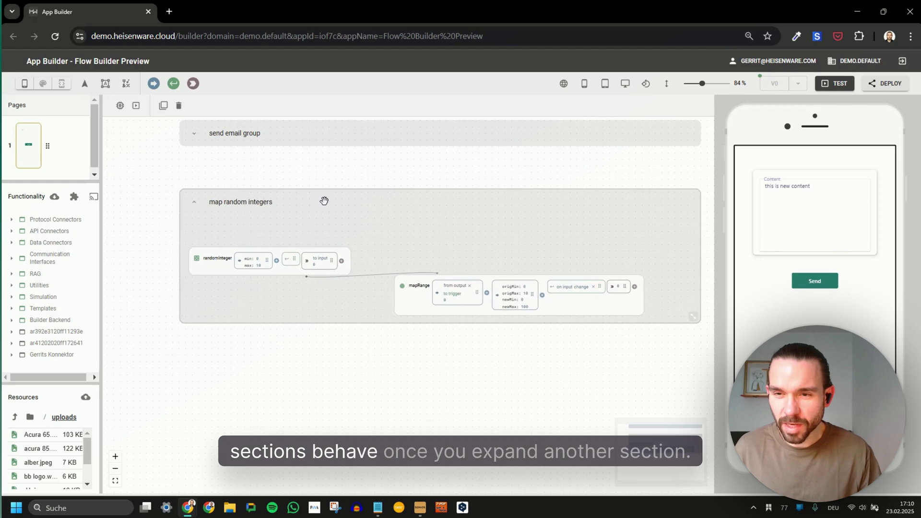
{"action": "left_click", "coordinate": [192, 136]}
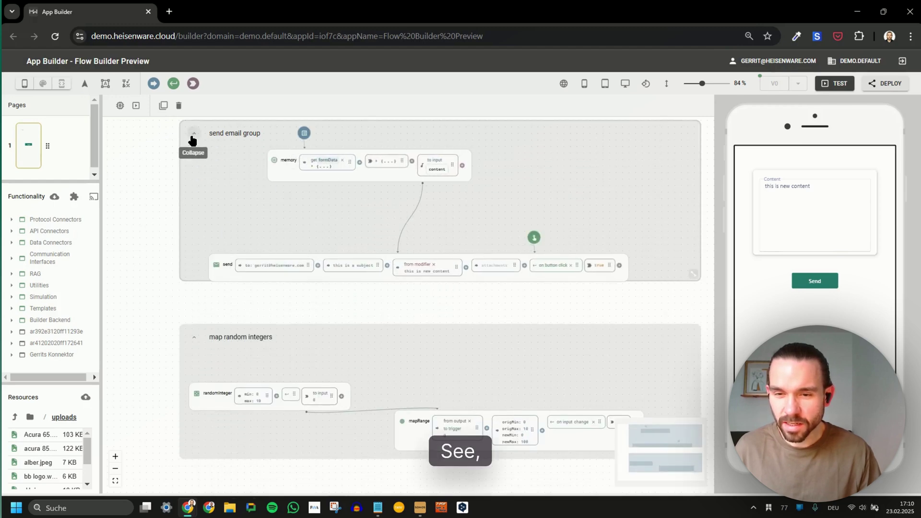
{"action": "left_click", "coordinate": [192, 137]}
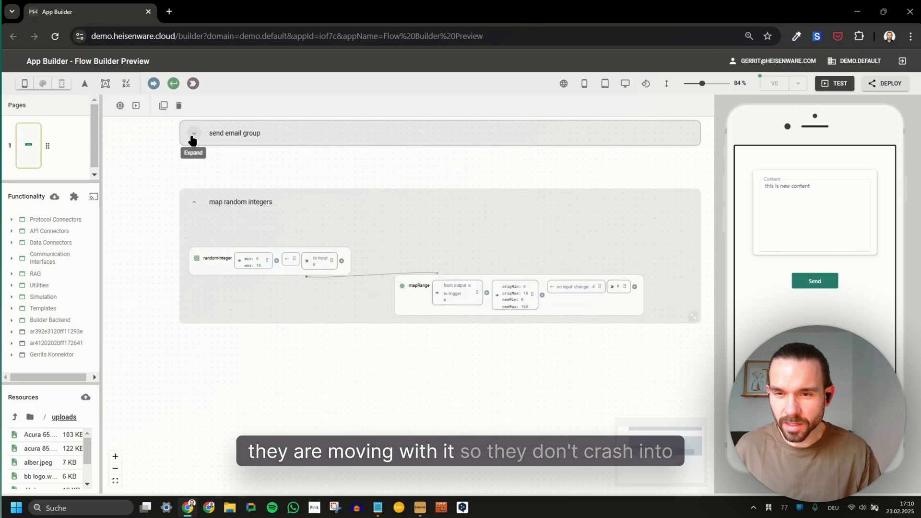
{"action": "left_click", "coordinate": [192, 138]}
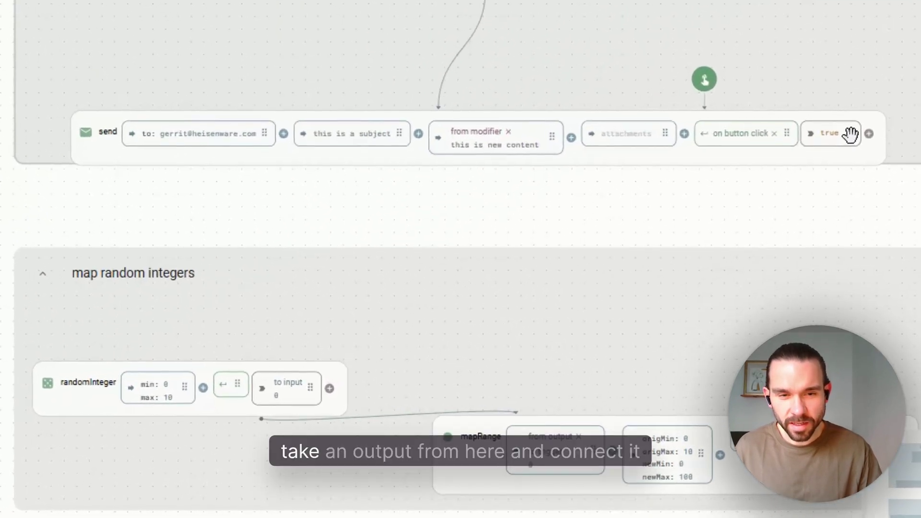
Link the send function's output to the randomInteger function's trigger and set it to run on output true.
{"action": "left_click_drag", "start_coordinate": [850, 135], "coordinate": [231, 386]}
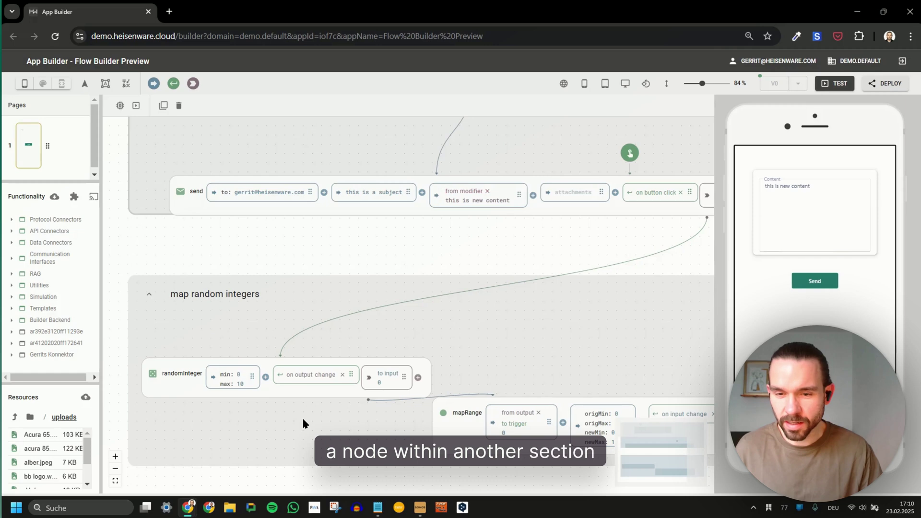
{"action": "left_click", "coordinate": [325, 382]}
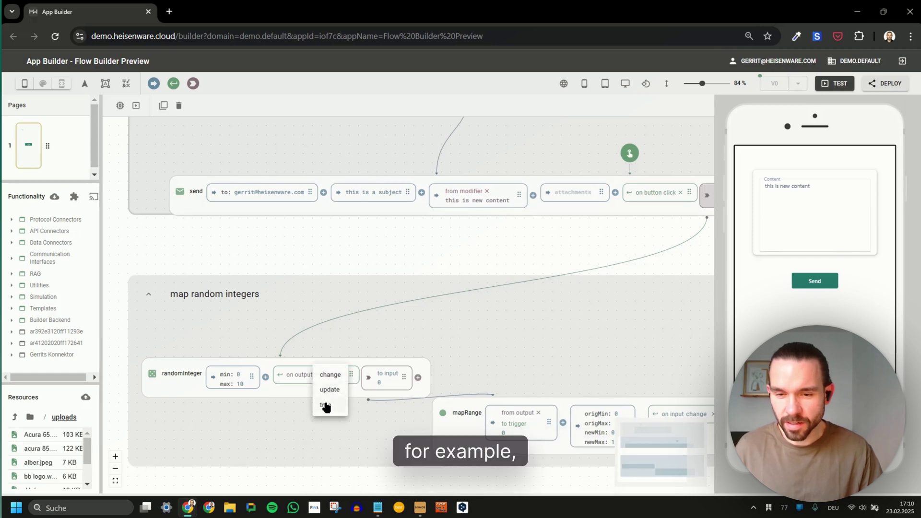
{"action": "left_click", "coordinate": [327, 403]}
Move the mapRange function slightly lower inside the map random integers group.
{"action": "scroll", "coordinate": [410, 399], "scroll_direction": "down", "scroll_amount": 3}
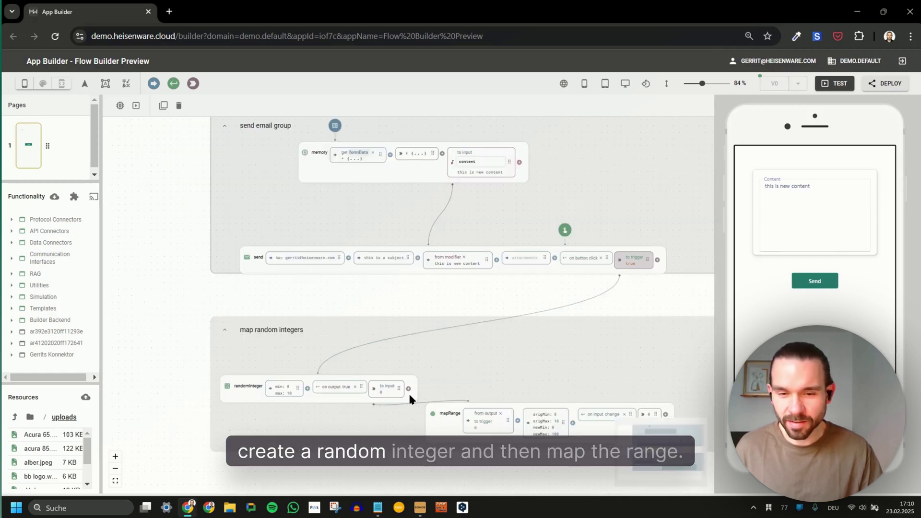
{"action": "left_click_drag", "start_coordinate": [435, 415], "coordinate": [438, 434]}
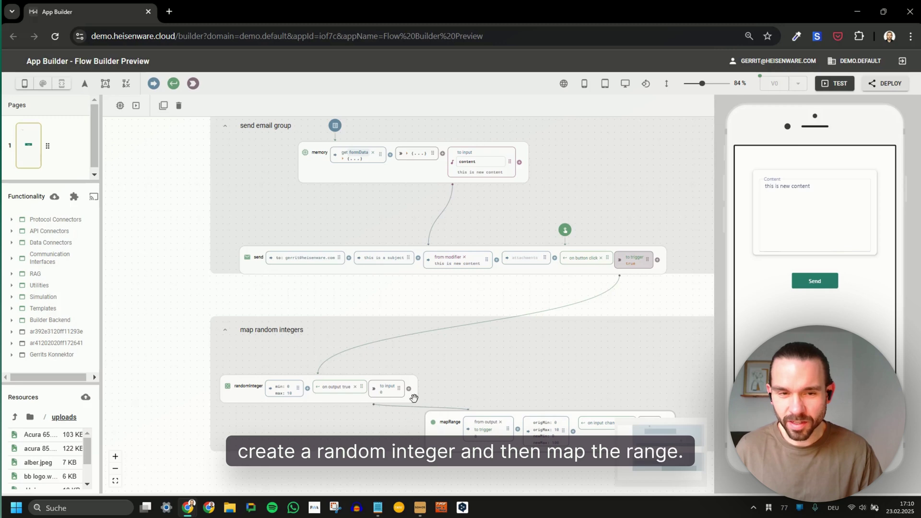
{"action": "scroll", "coordinate": [549, 321], "scroll_direction": "down", "scroll_amount": 2}
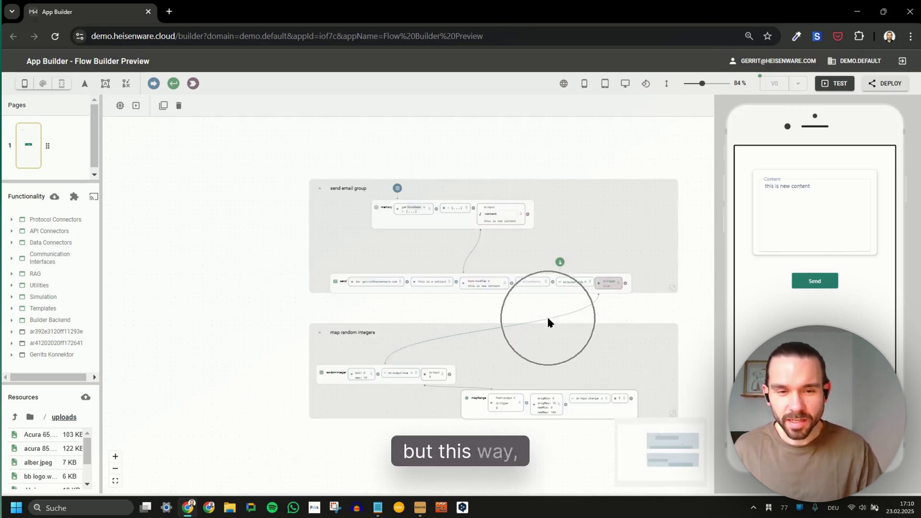
Collapse the map random integers and send email groups, and expand both again to show the link between them.
{"action": "left_click_drag", "start_coordinate": [632, 345], "coordinate": [571, 338]}
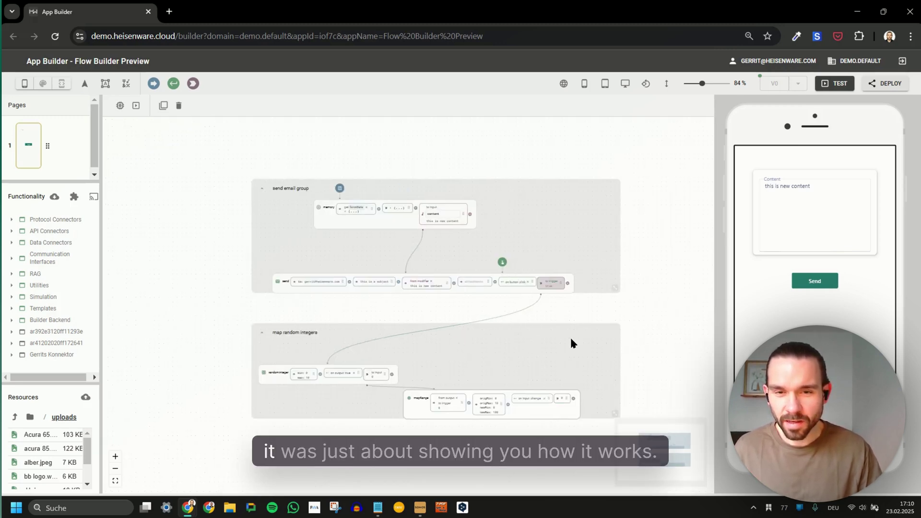
{"action": "scroll", "coordinate": [548, 331], "scroll_direction": "up", "scroll_amount": 2}
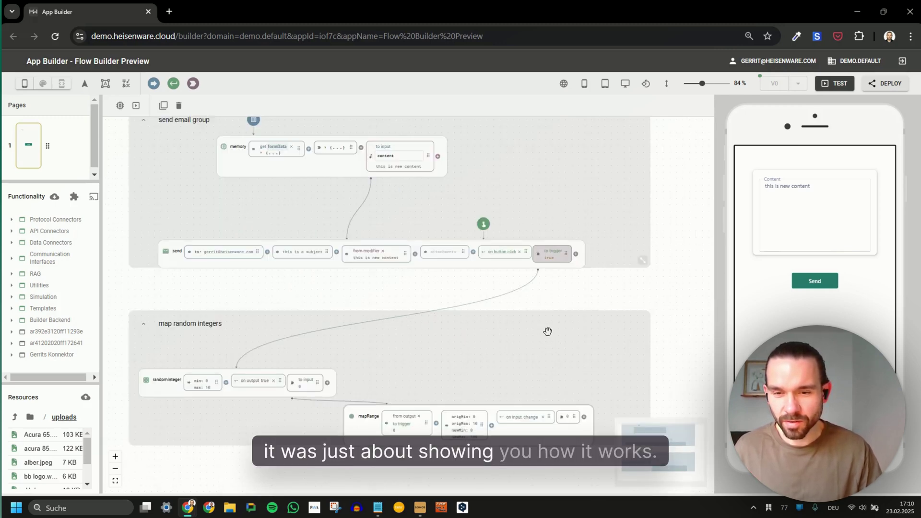
{"action": "left_click", "coordinate": [144, 325]}
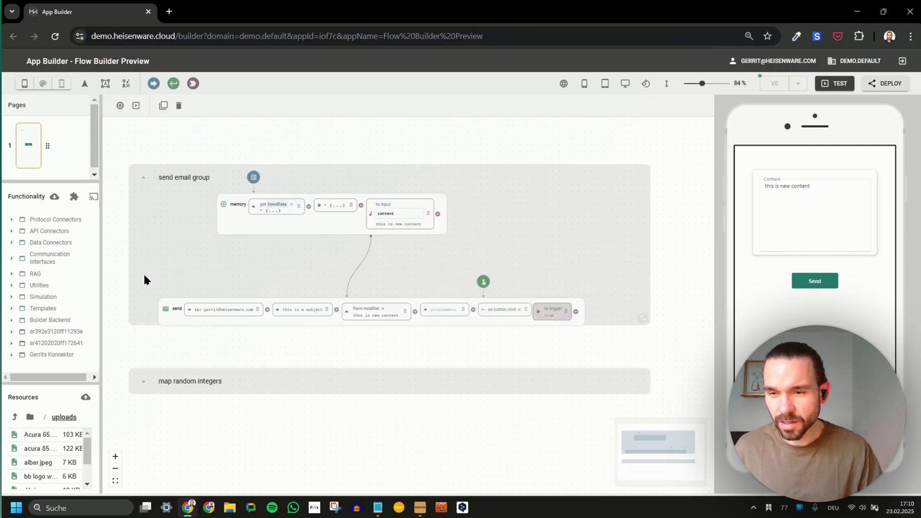
{"action": "left_click", "coordinate": [143, 178]}
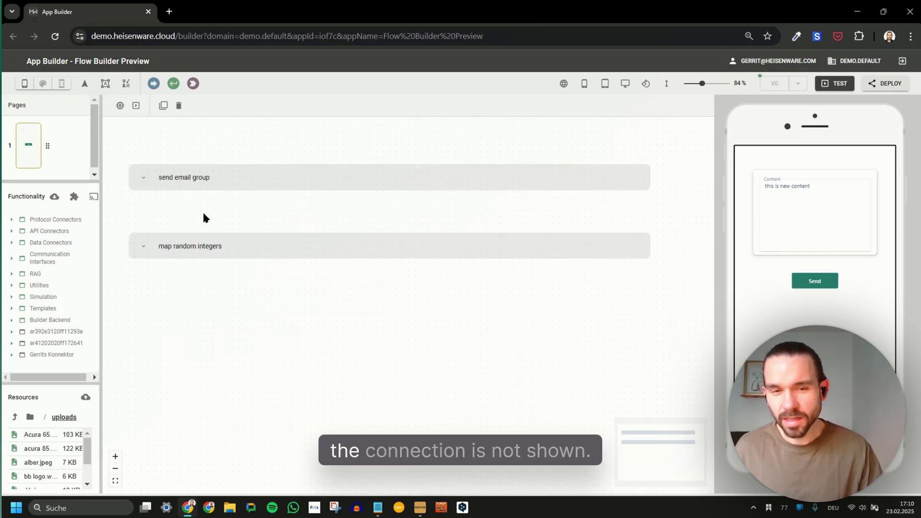
{"action": "left_click", "coordinate": [143, 247]}
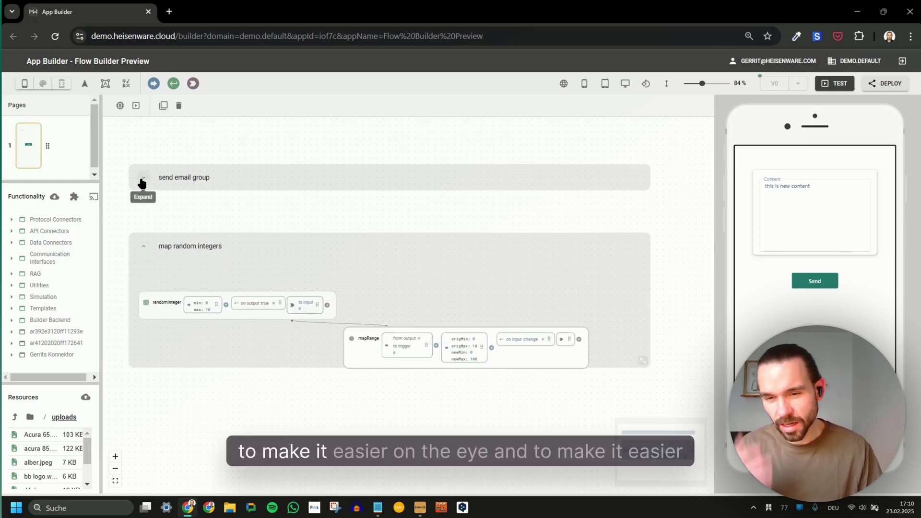
{"action": "left_click", "coordinate": [142, 181]}
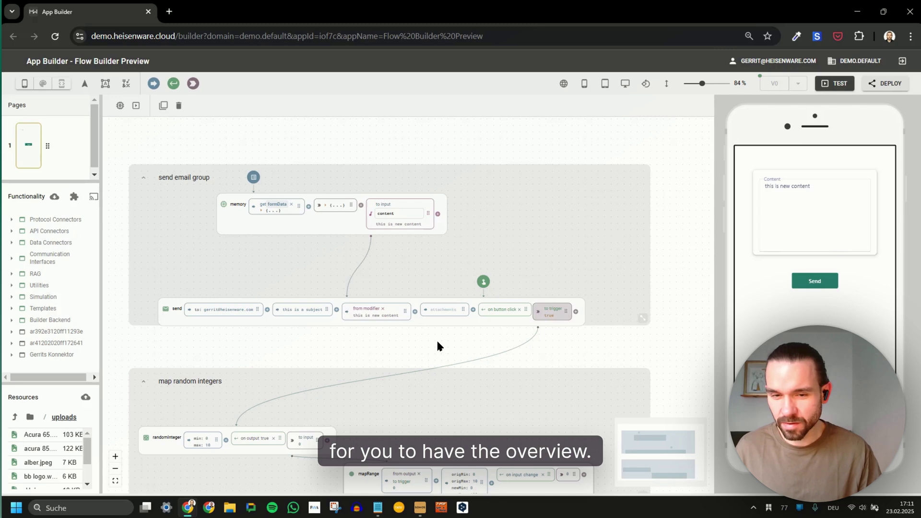
{"action": "scroll", "coordinate": [438, 343], "scroll_direction": "down", "scroll_amount": 1}
{"action": "left_click", "coordinate": [436, 338]}
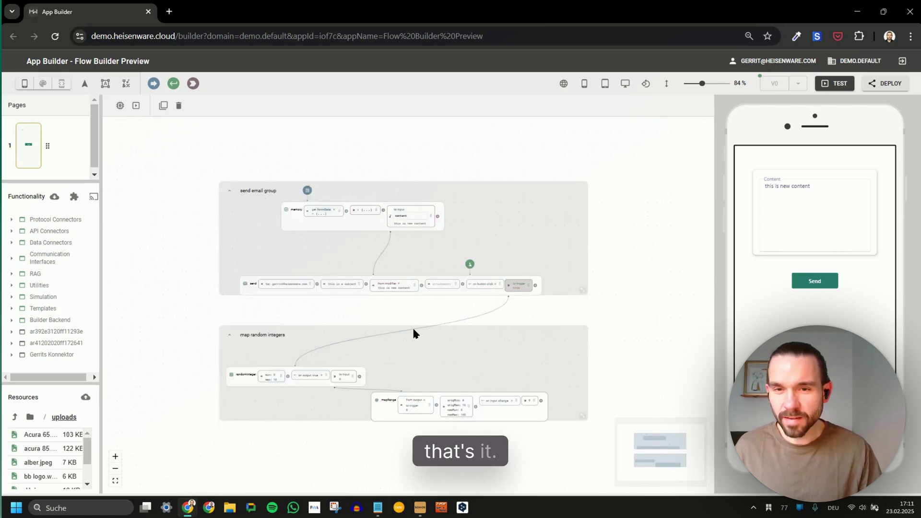